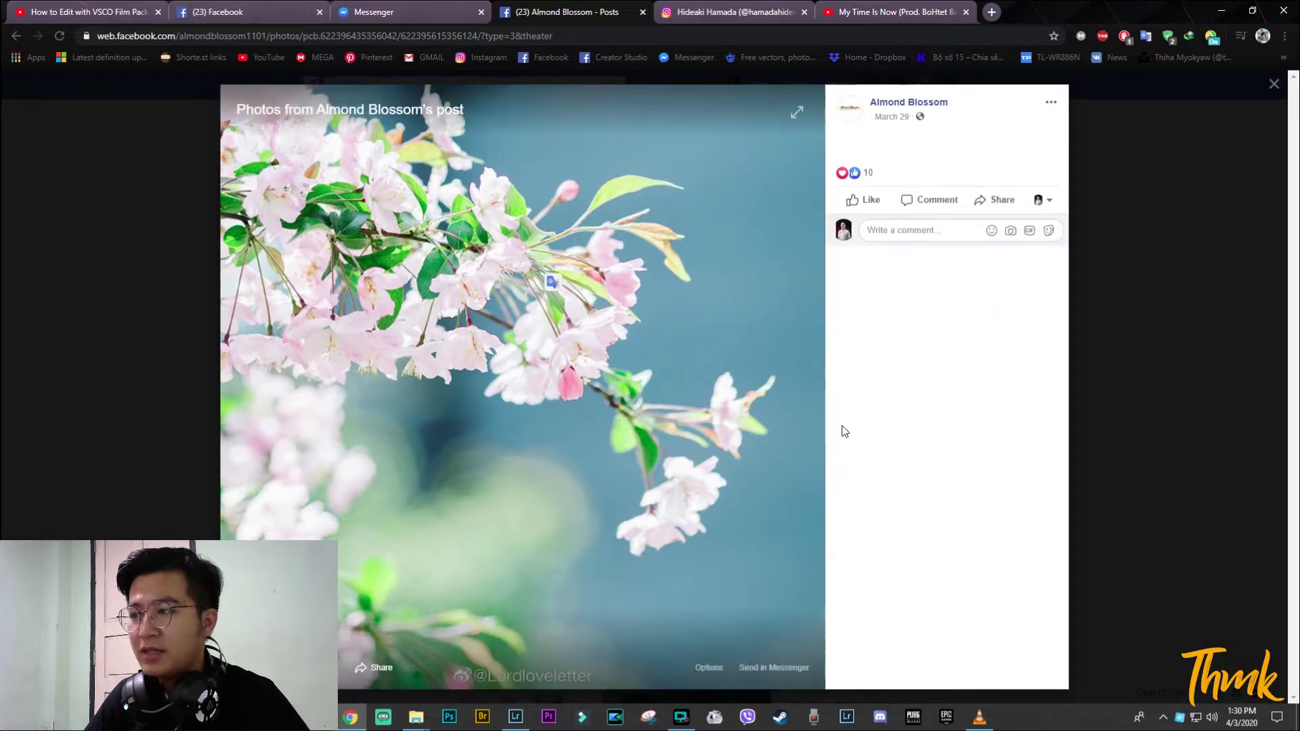
Step: Examine the colours and tones of the blossom, portrait and hand photos in Almond Blossom's March 29 post as an editing reference
click(805, 397)
click(805, 398)
click(804, 399)
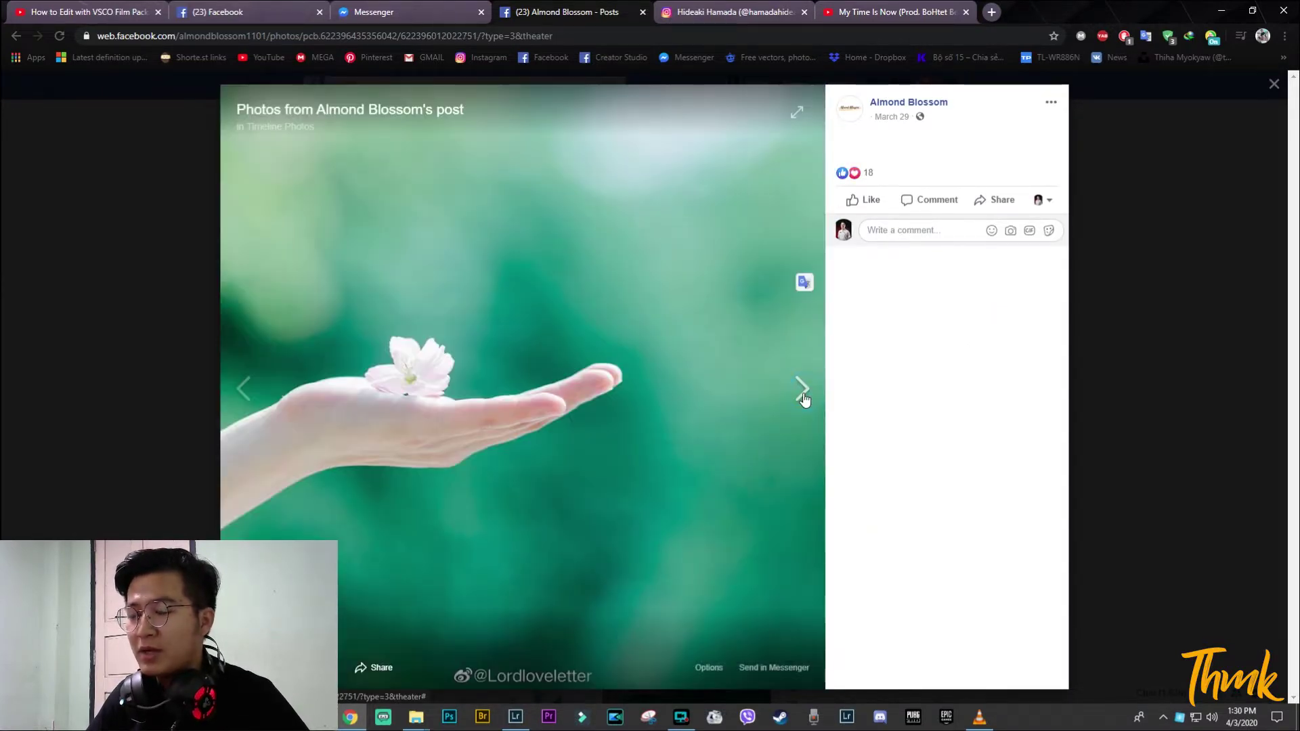
click(1274, 84)
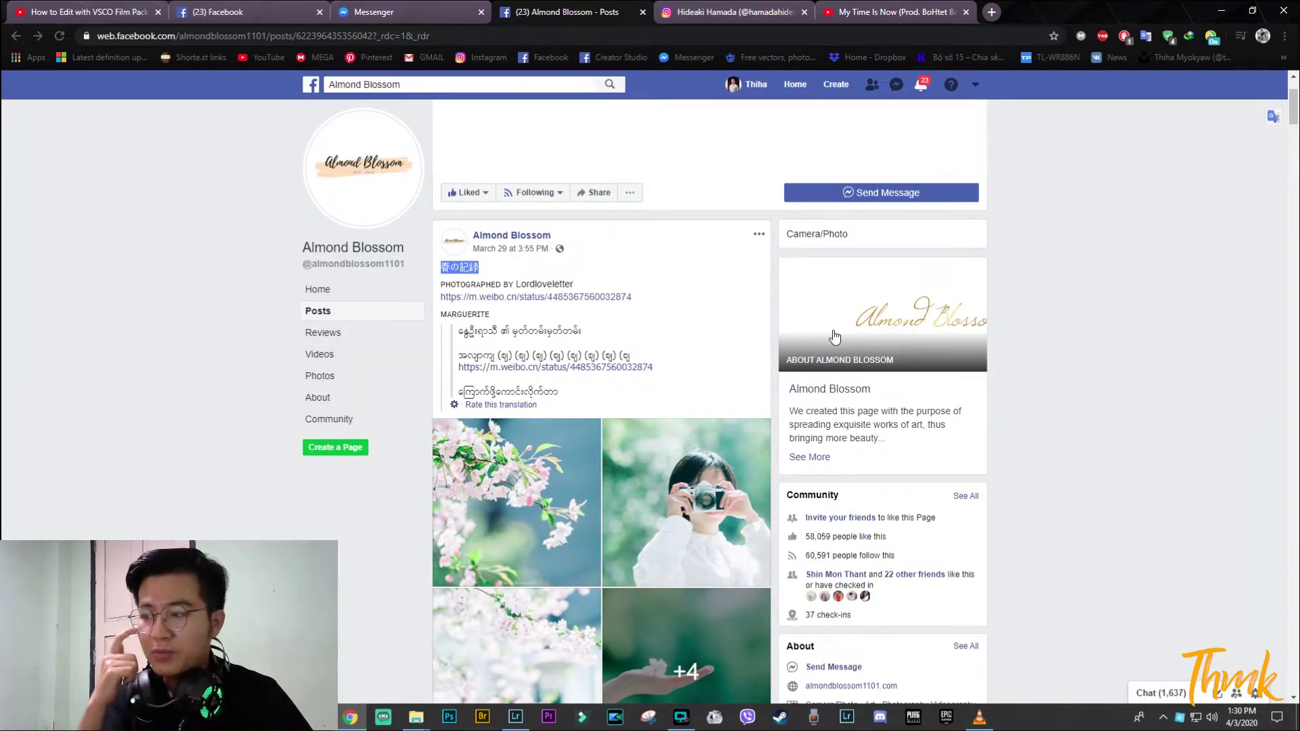
scroll(724, 461, down, 1)
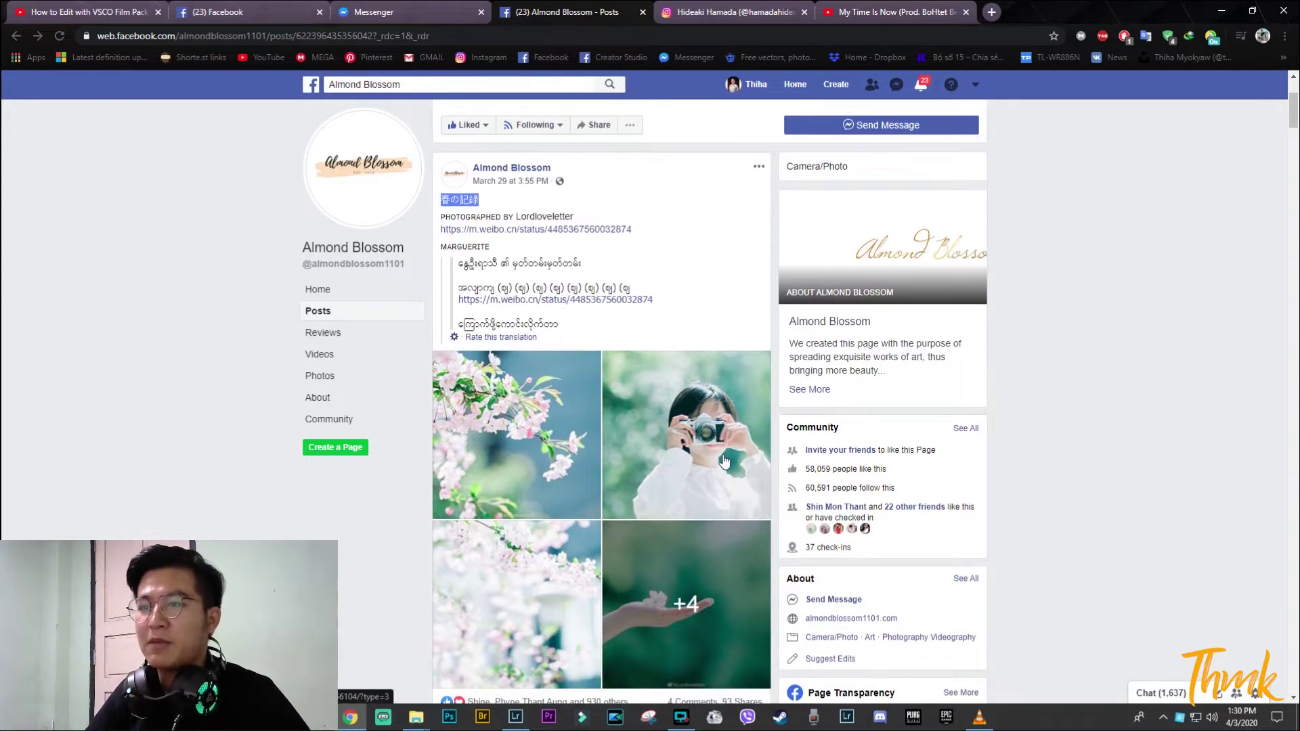
scroll(724, 461, down, 3)
click(703, 522)
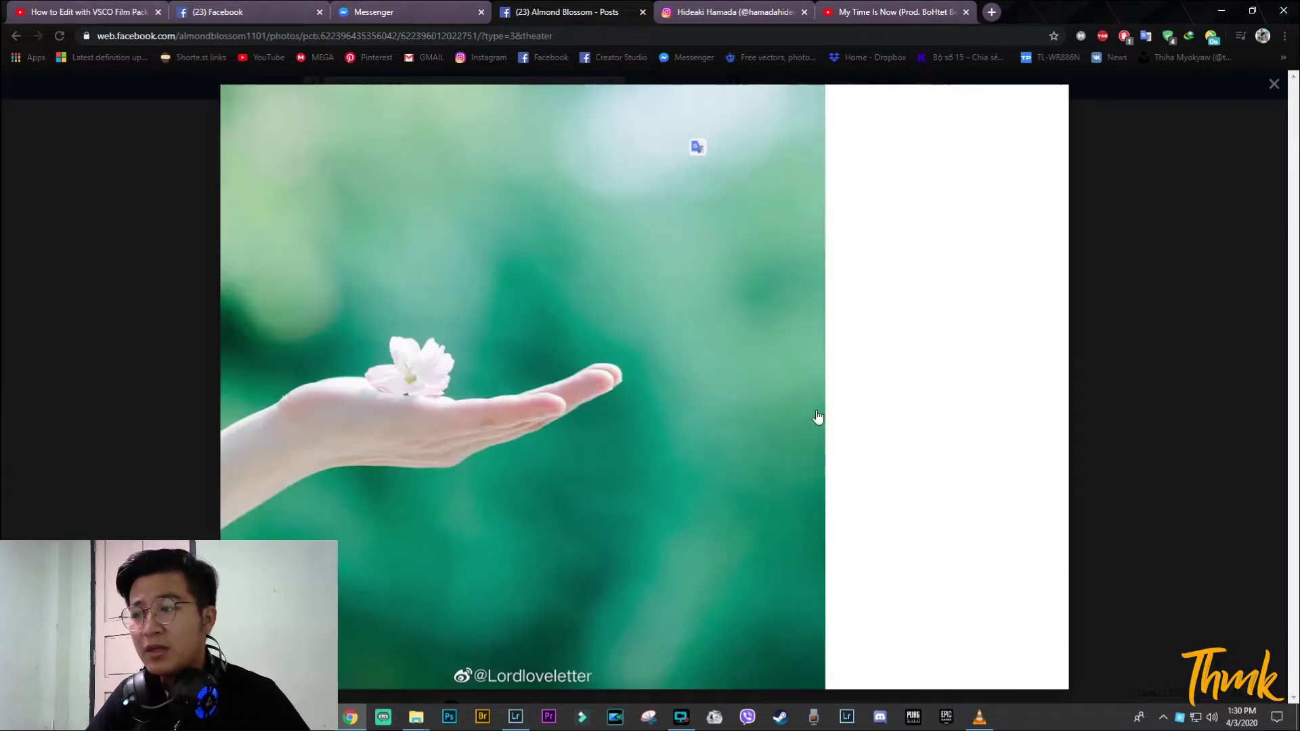
click(801, 389)
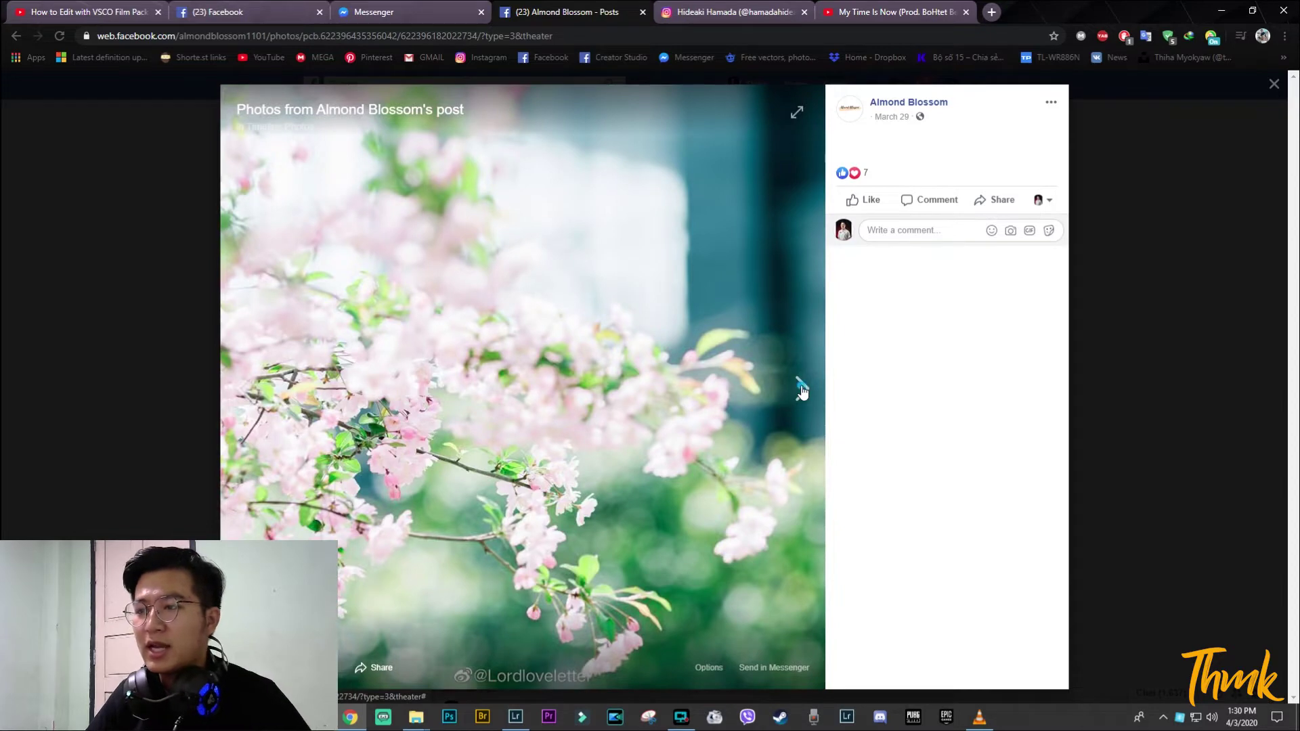
click(801, 390)
click(801, 390)
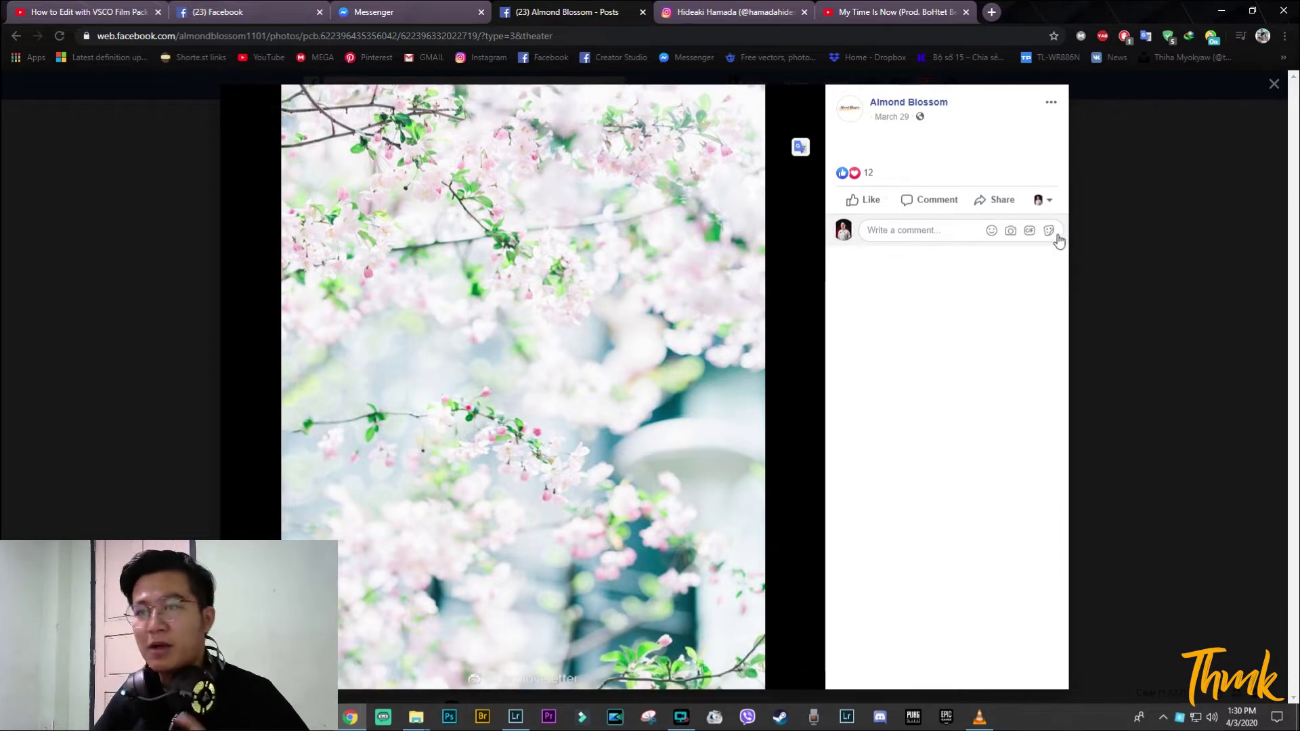
click(1273, 84)
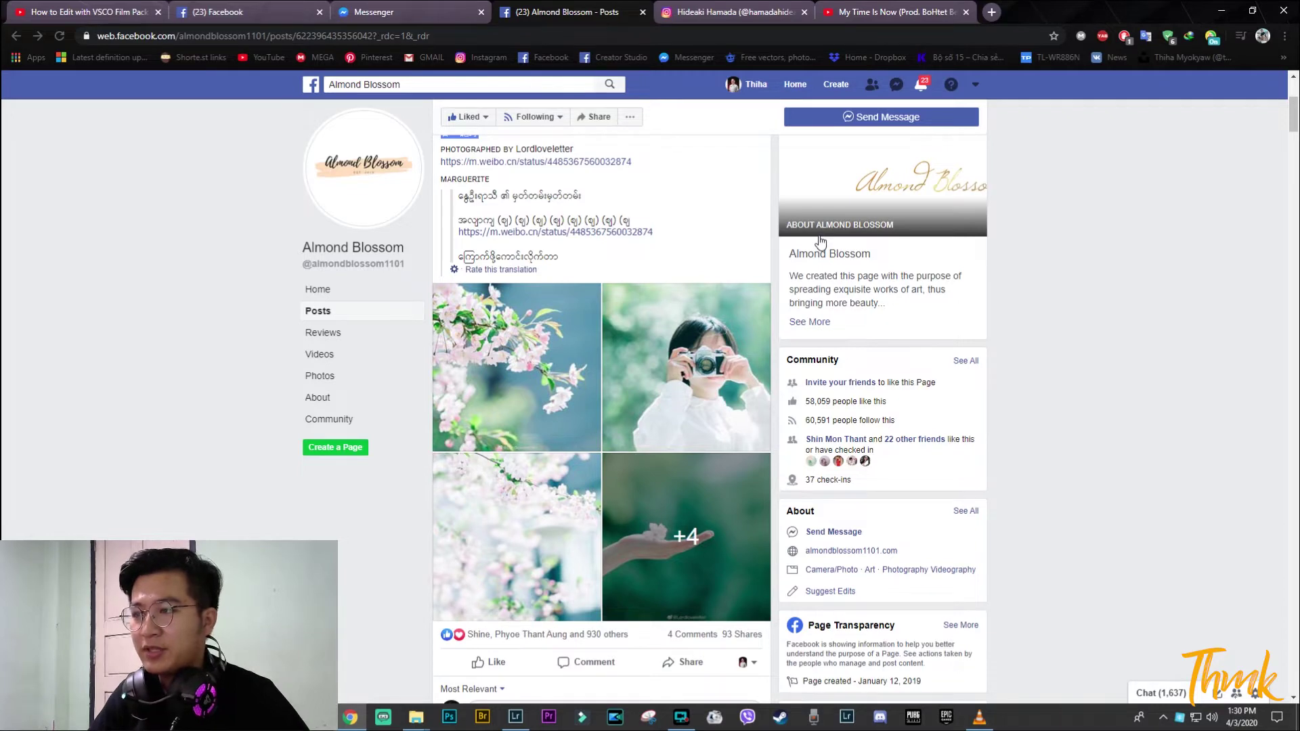
scroll(750, 283, down, 1)
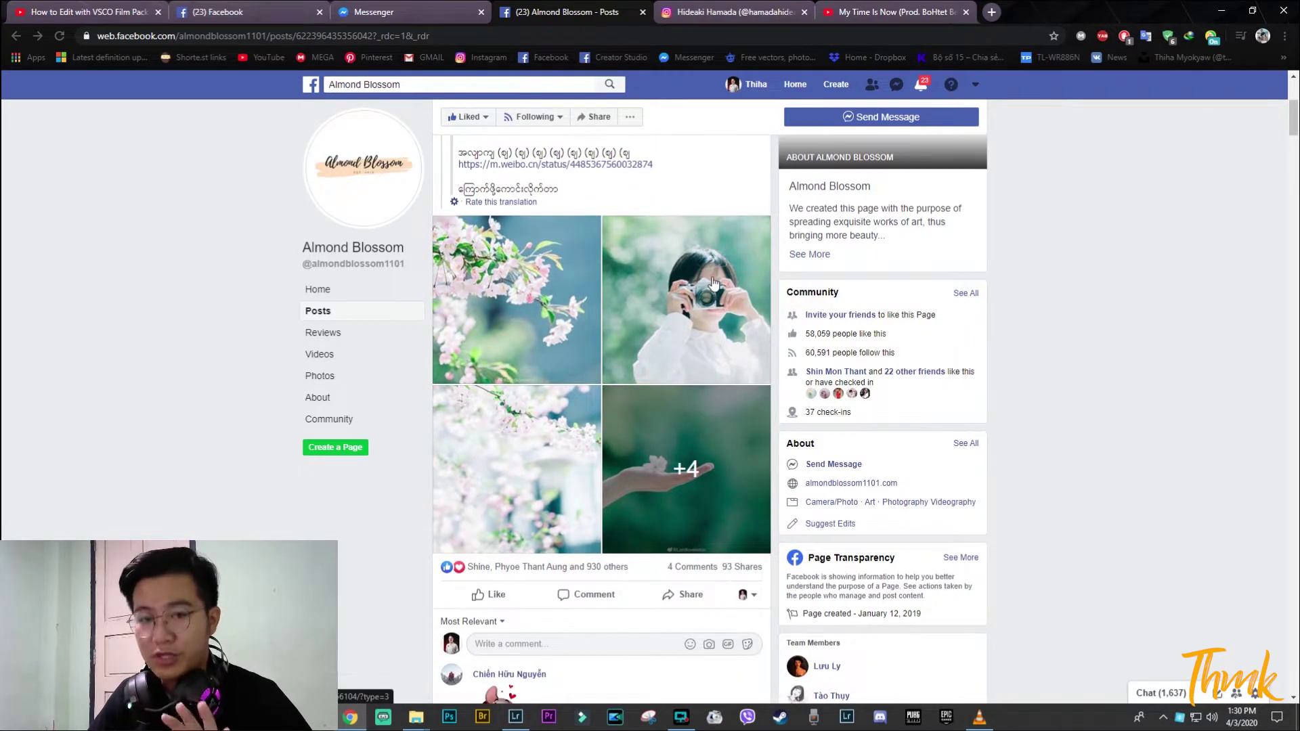
scroll(711, 282, down, 3)
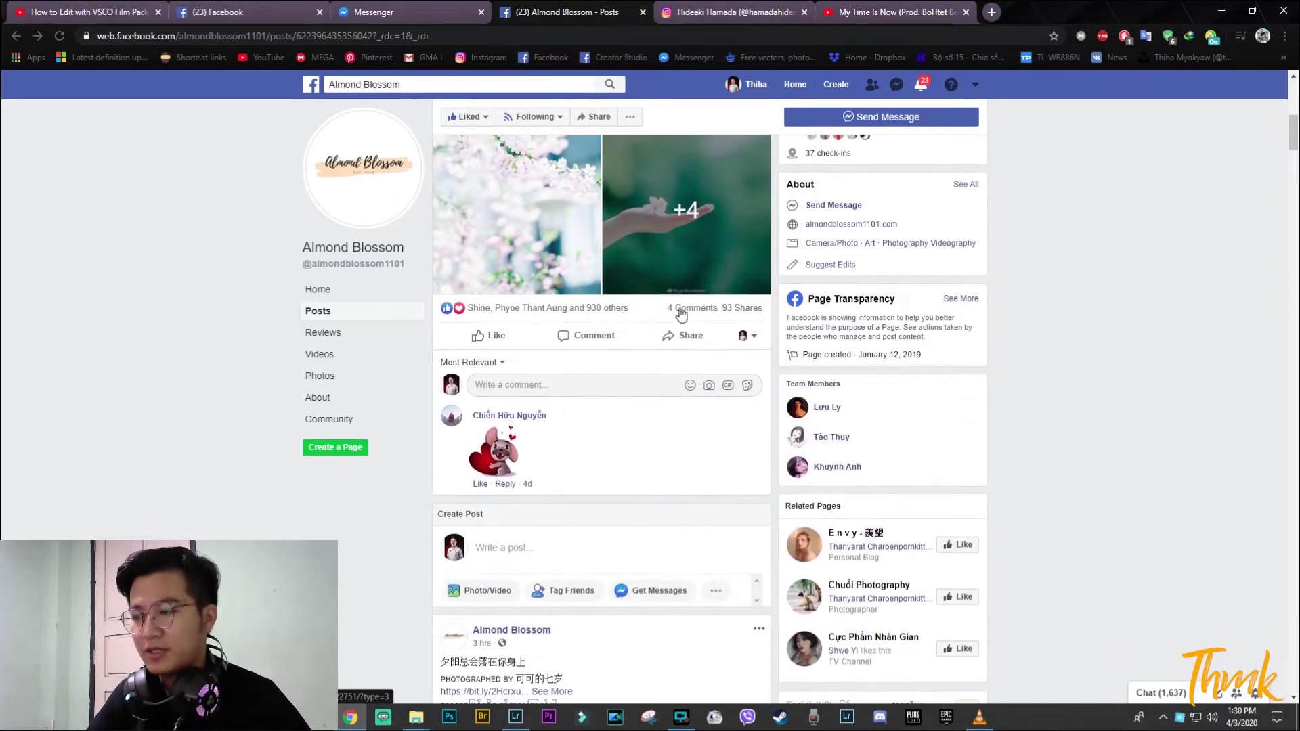
scroll(708, 282, up, 3)
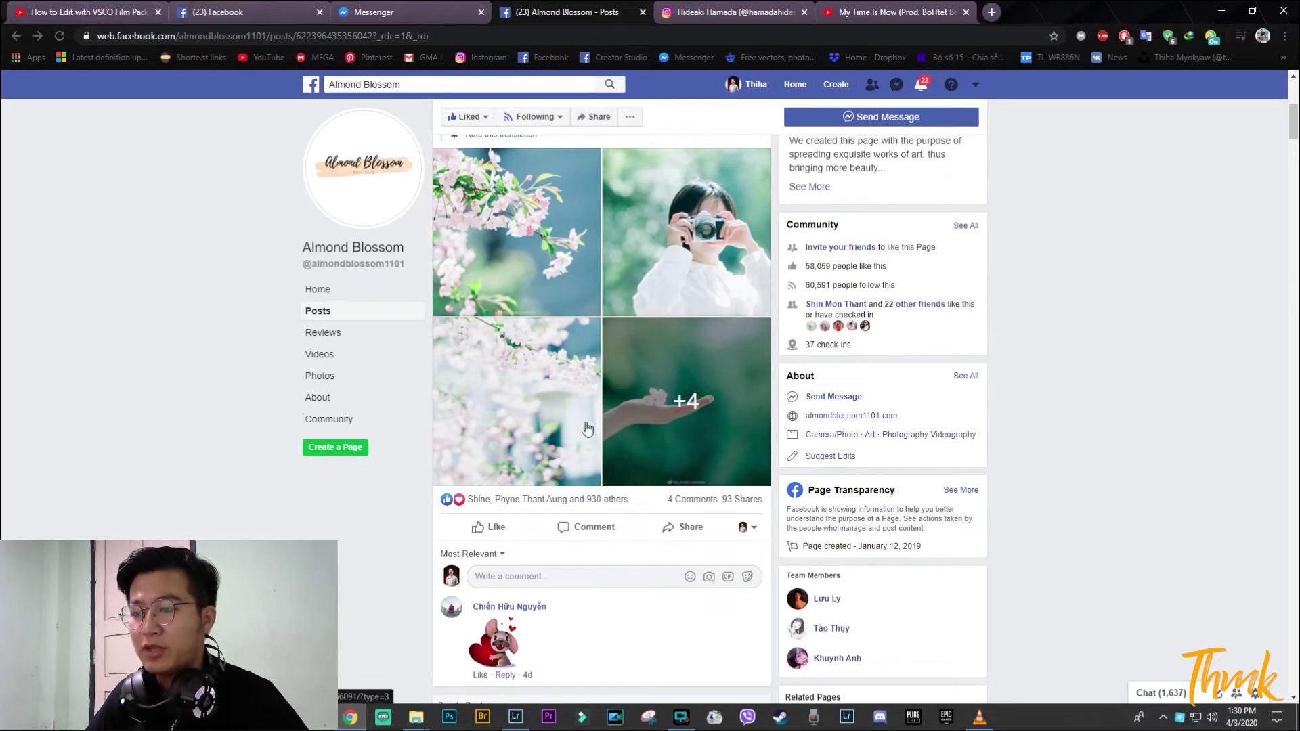
Step: Switch to Lightroom Classic and apply the 01. THMK FLIM point curve to the white-flower photo TH8_1014.NEF
click(515, 716)
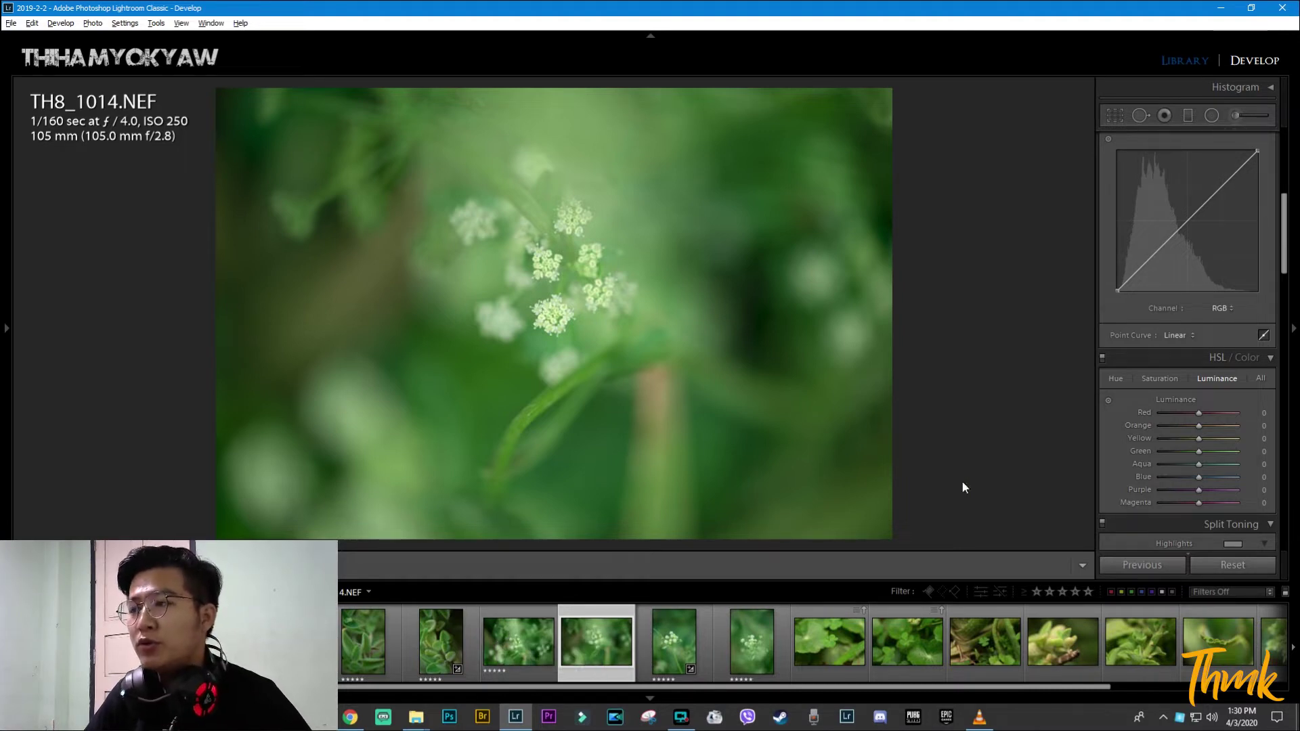
scroll(1160, 501, up, 5)
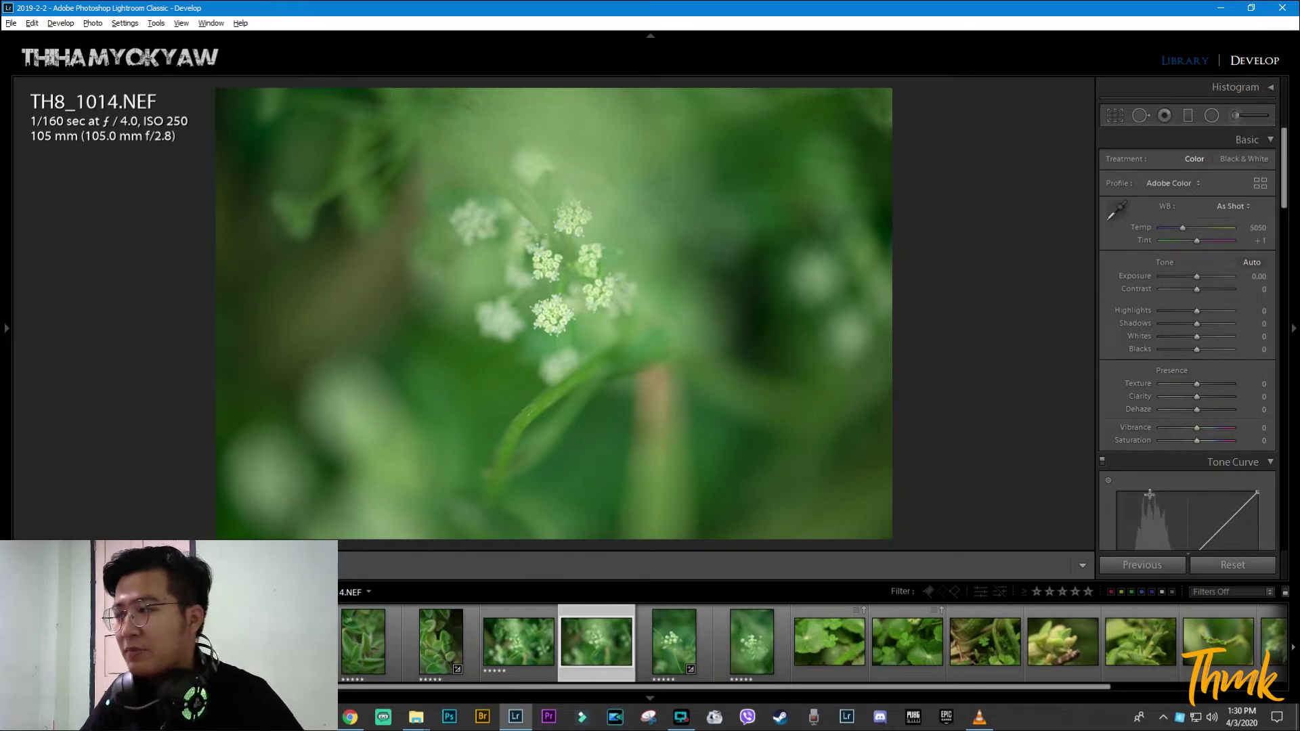
scroll(1149, 494, down, 2)
drag(1284, 216, 1282, 198)
scroll(1186, 416, down, 4)
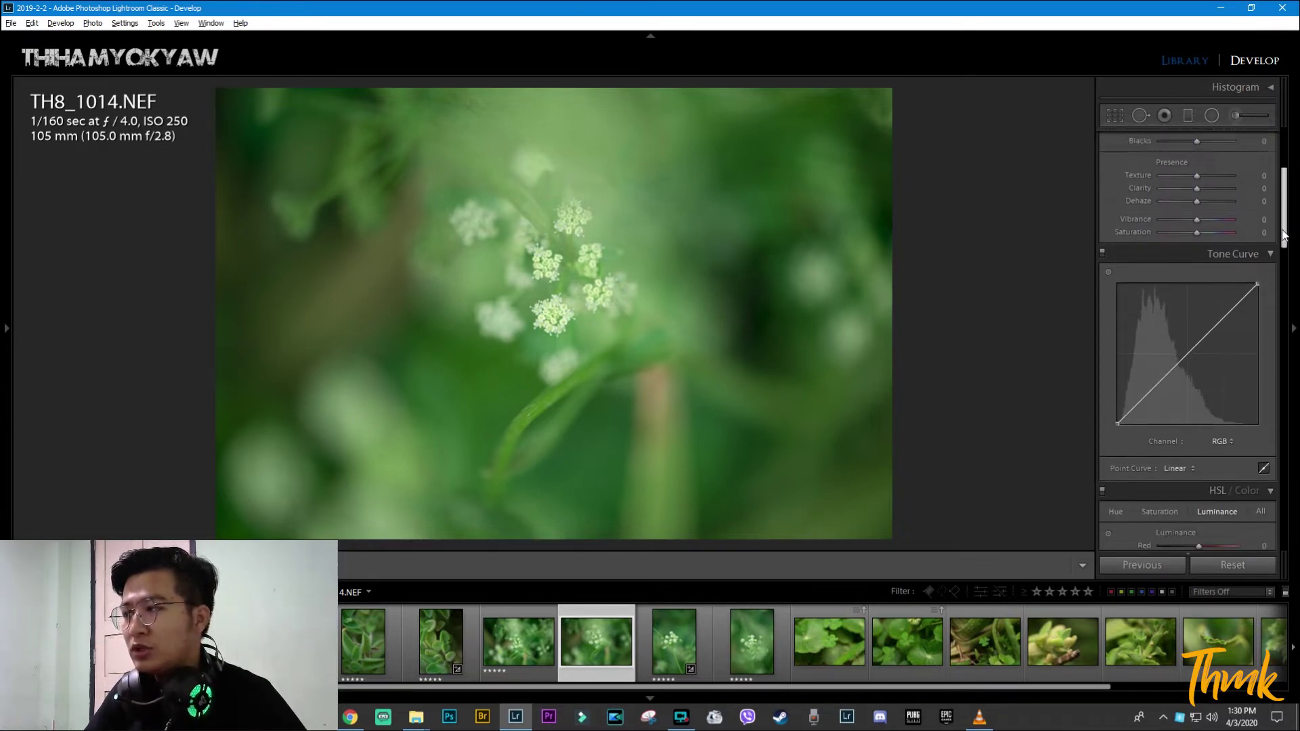
click(1186, 416)
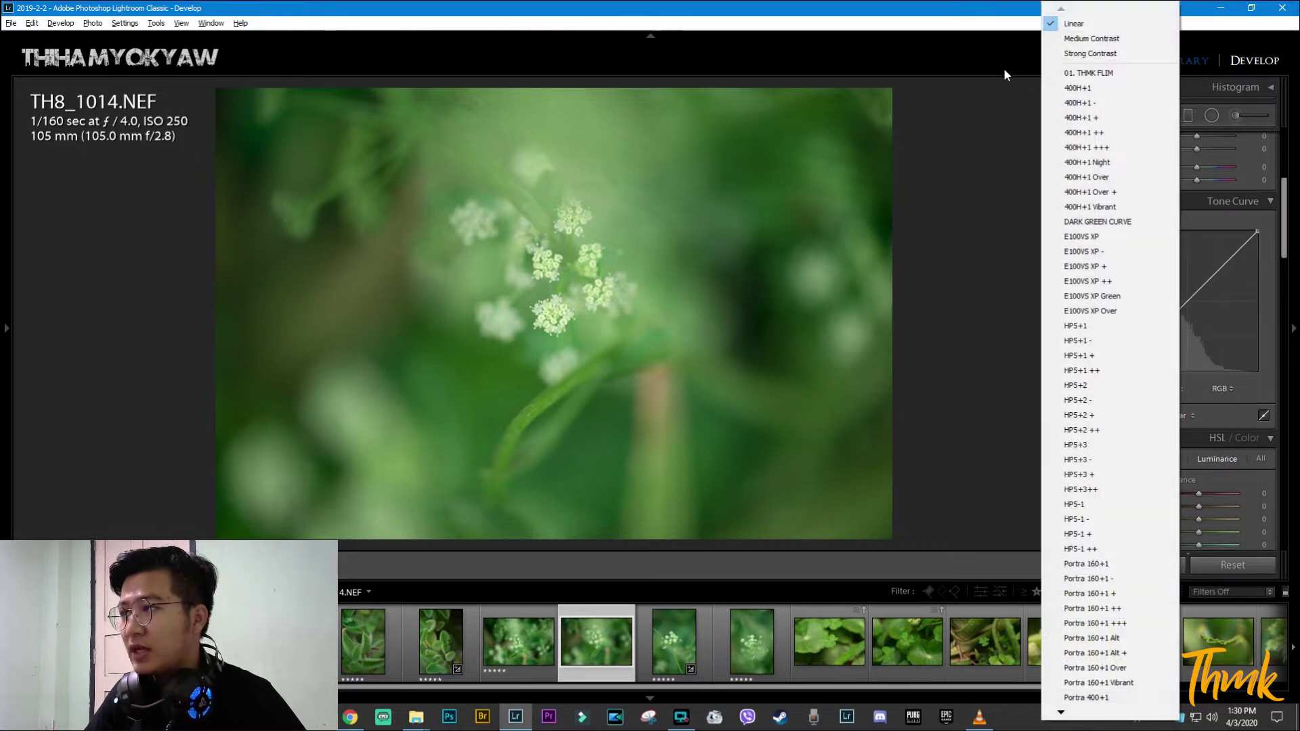
click(1086, 73)
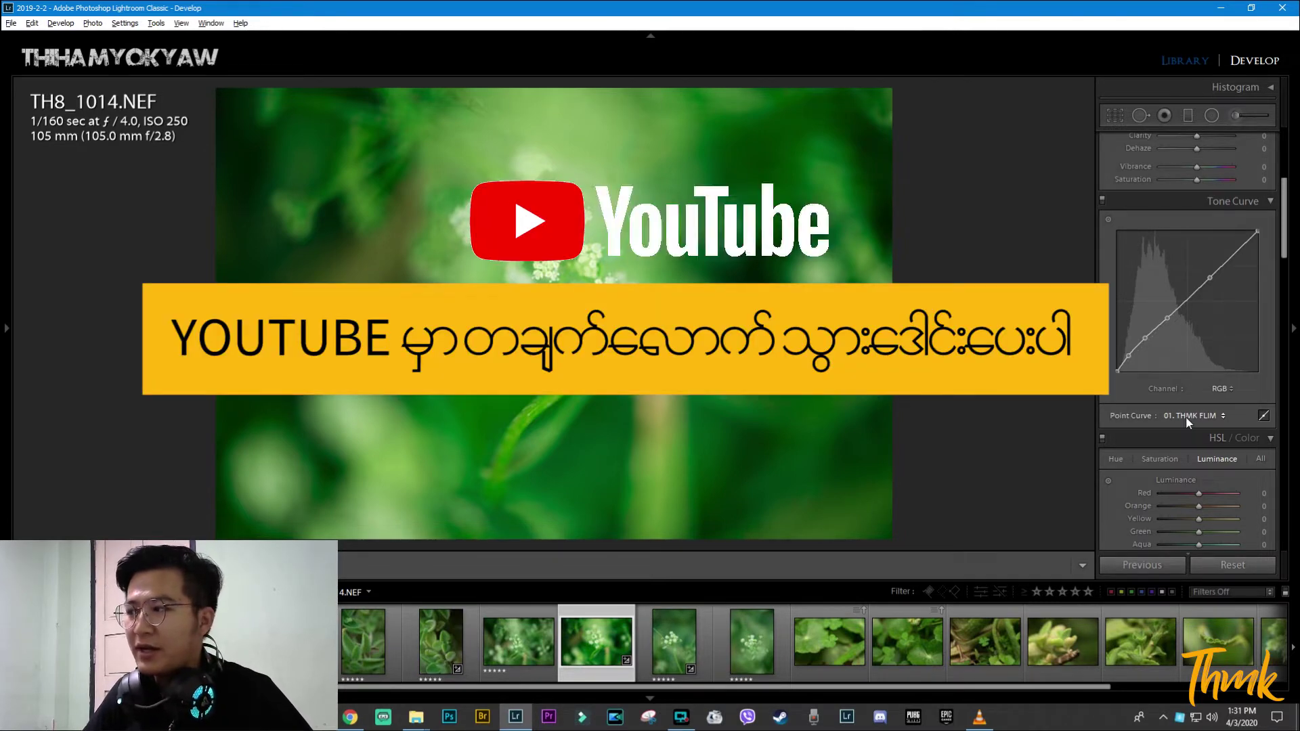
Step: Adjust the photo's tone: Exposure +0.19, Highlights -75, Shadows +58, Whites -51 and Blacks +19
scroll(1185, 416, up, 5)
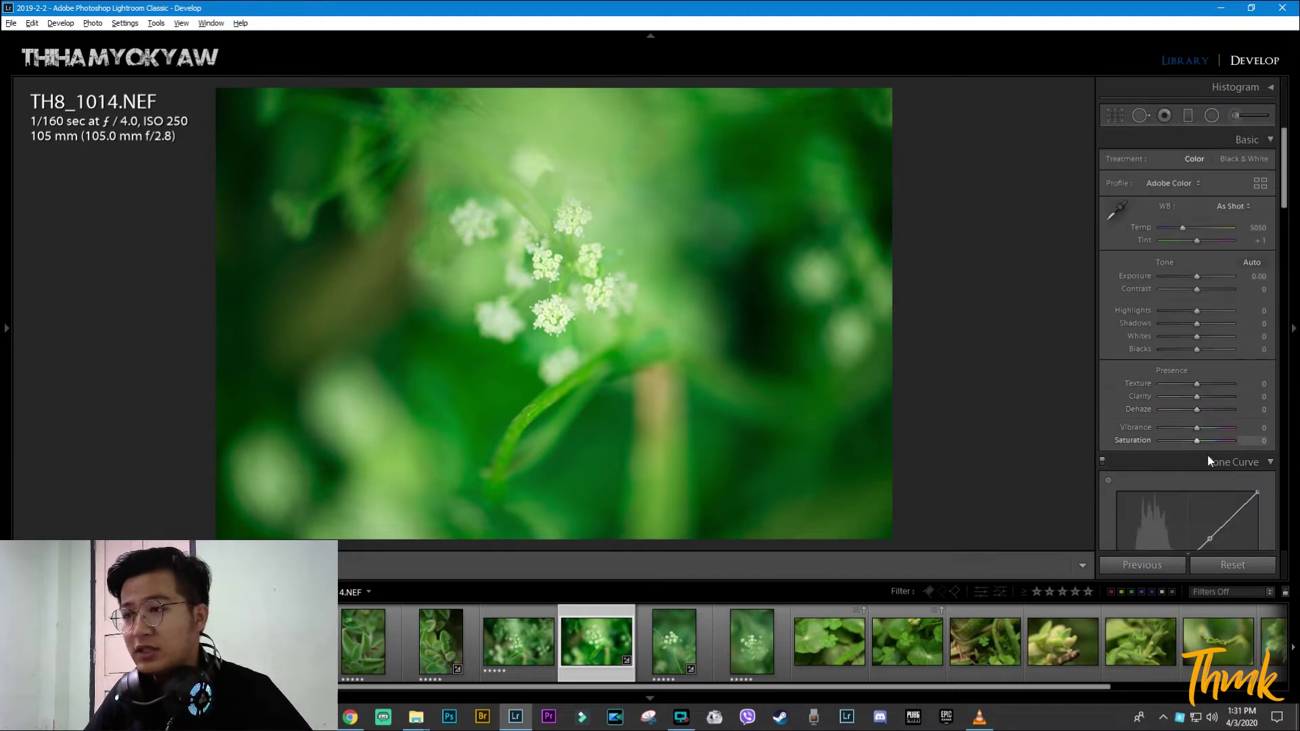
scroll(1192, 487, down, 5)
scroll(1222, 492, up, 5)
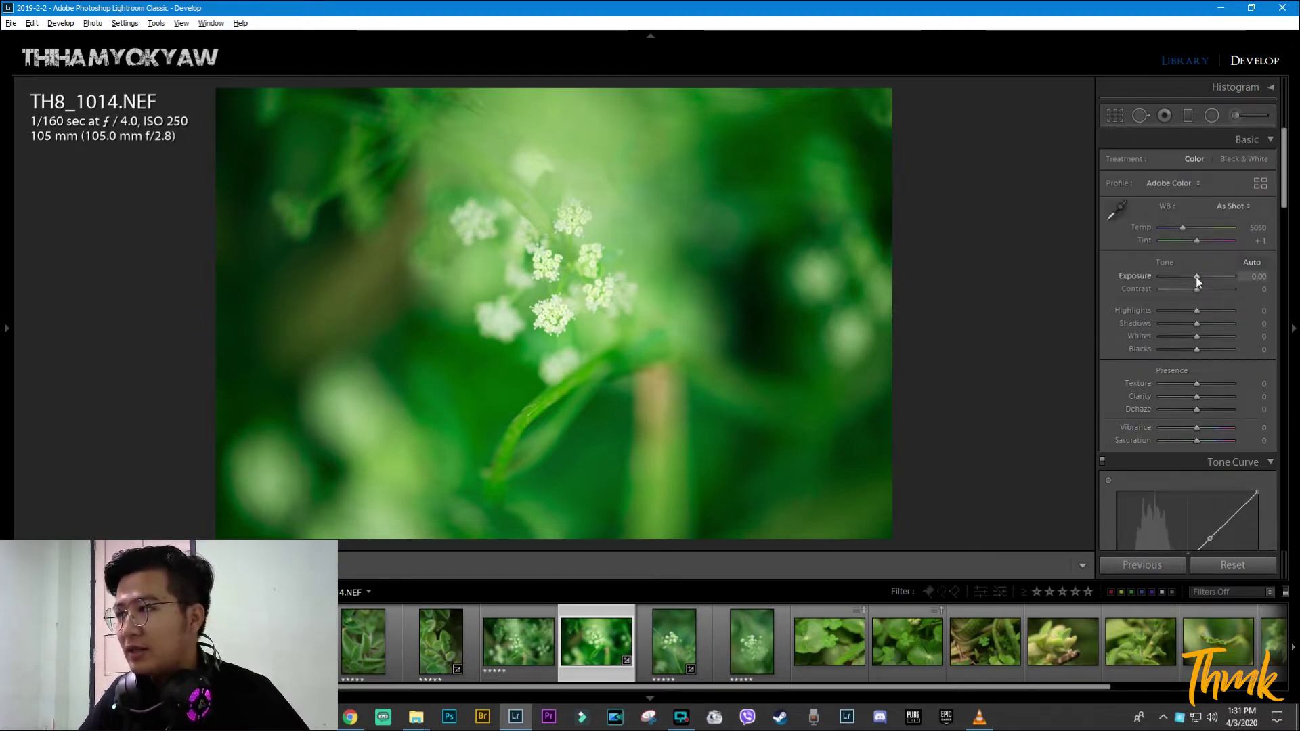
drag(1195, 275, 1199, 275)
click(1168, 309)
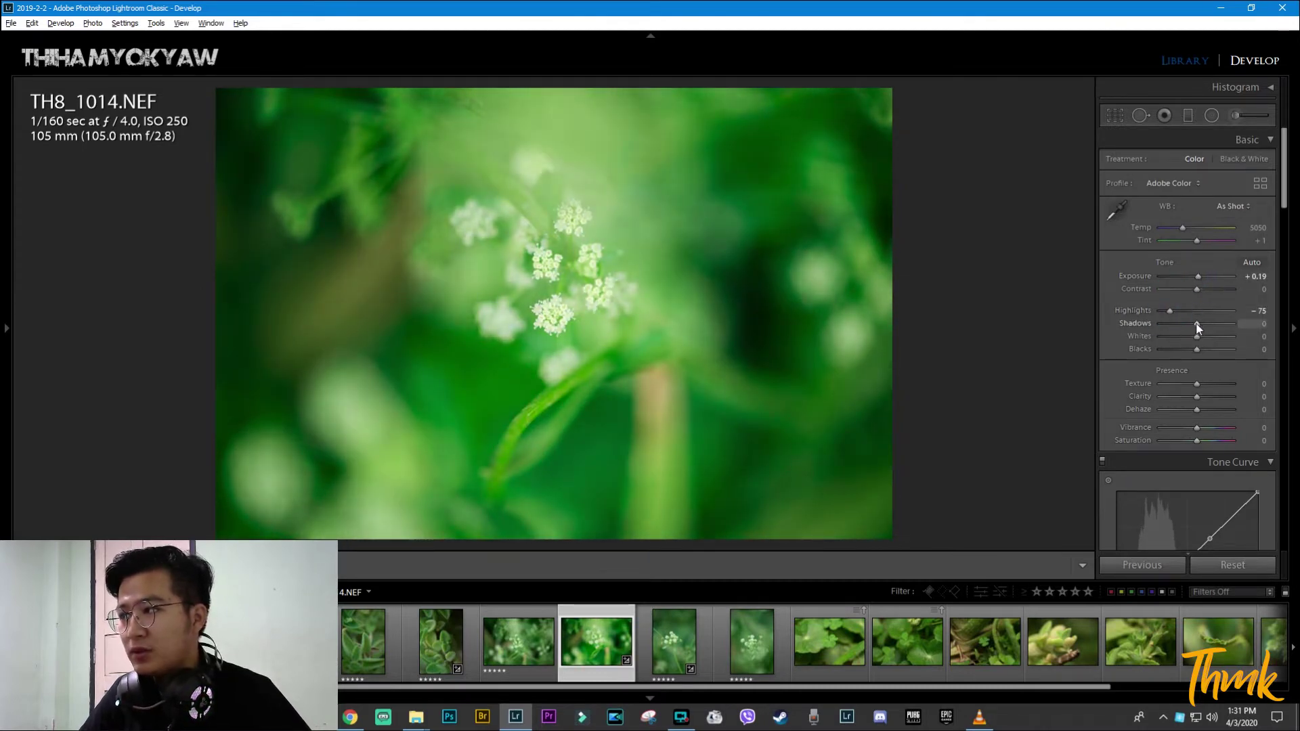
click(1173, 336)
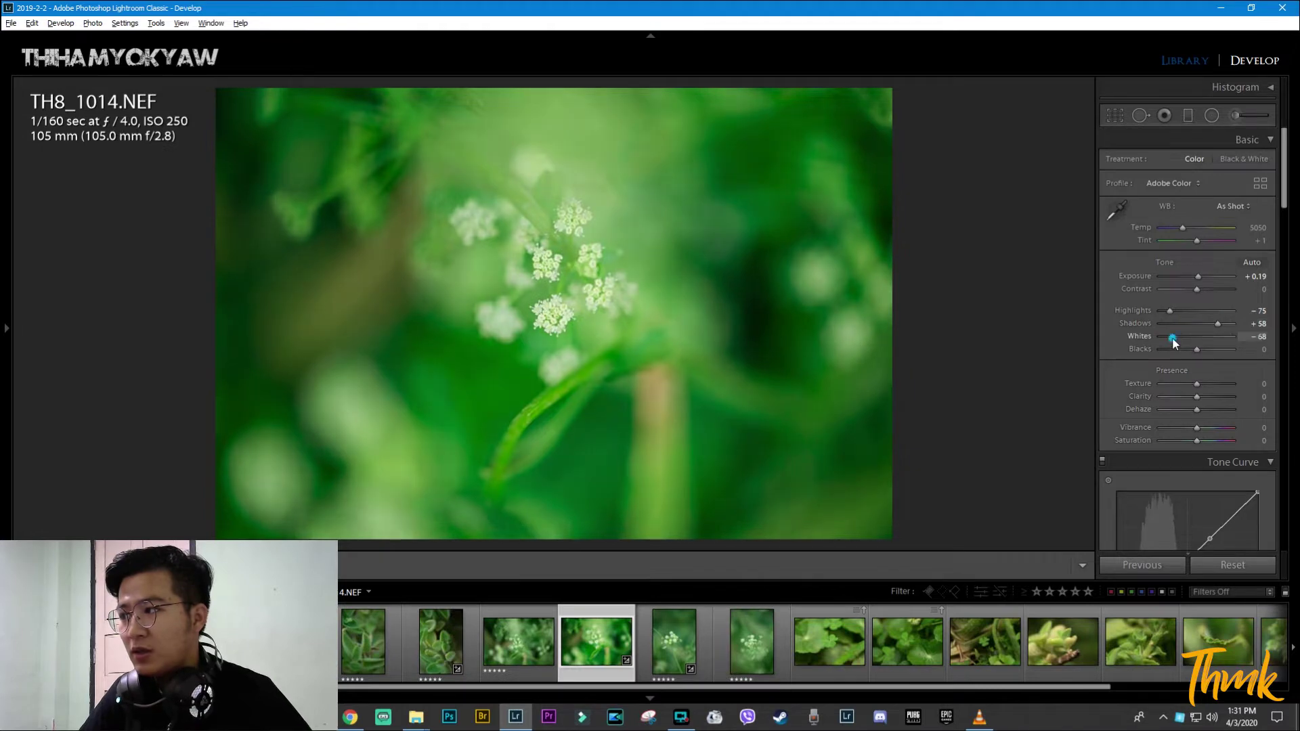
drag(1178, 338, 1199, 351)
click(1204, 350)
Step: Set the photo's Vibrance to +42 and overall Saturation to -26
scroll(1178, 318, down, 3)
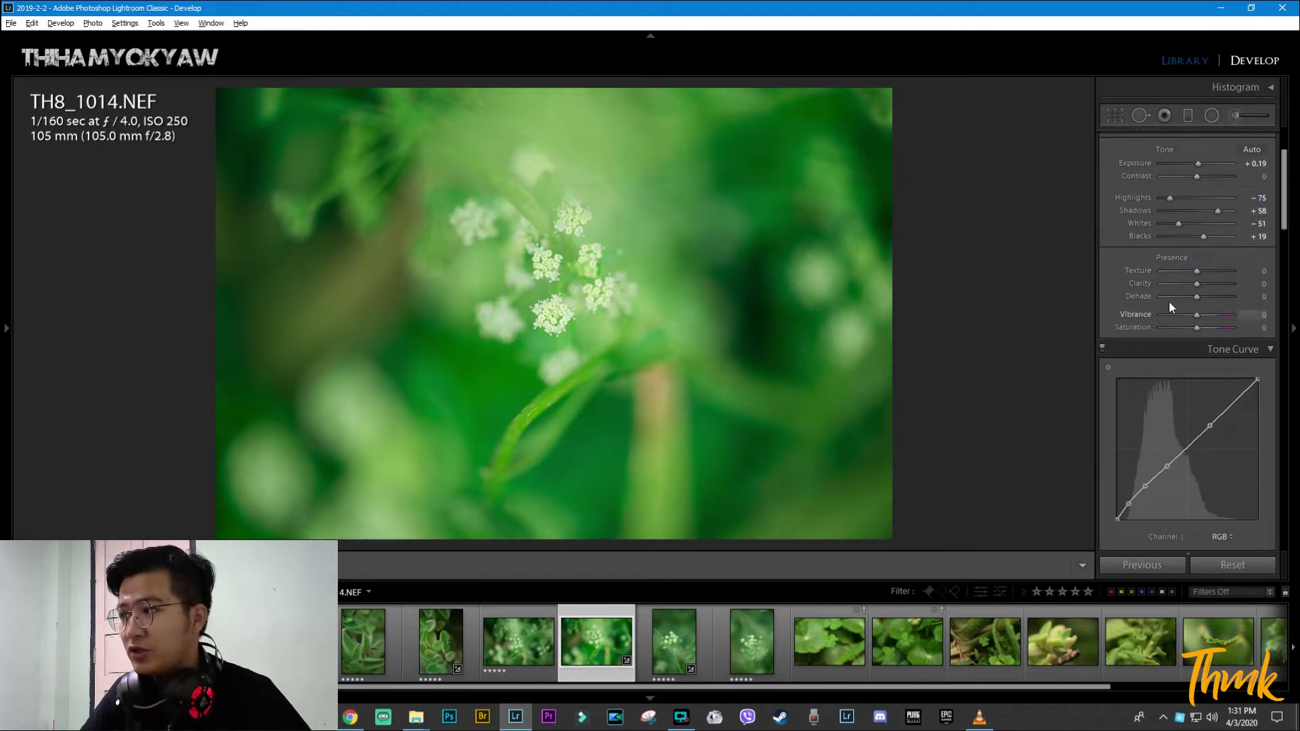
click(1211, 314)
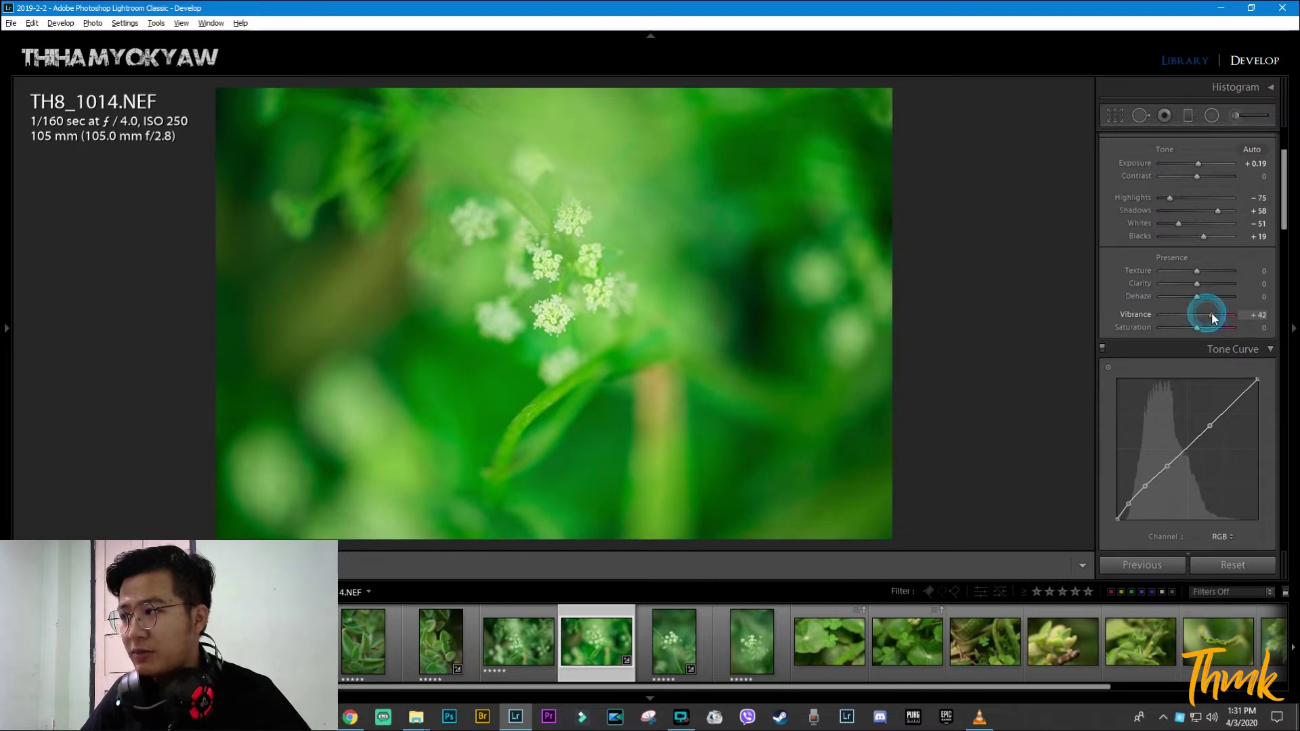
drag(1194, 331, 1191, 331)
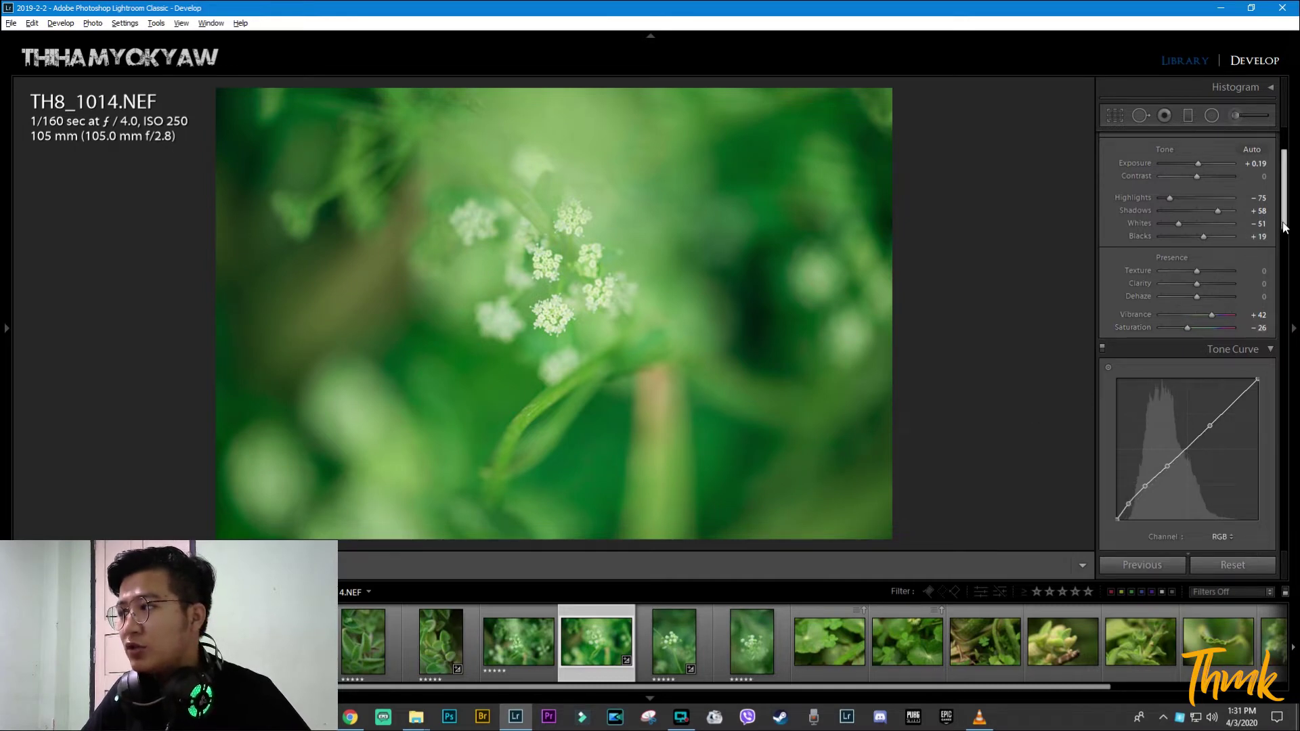
Step: Shift the HSL hues, setting Green to +18 and Yellow to +61
scroll(1284, 227, down, 3)
scroll(1288, 254, down, 3)
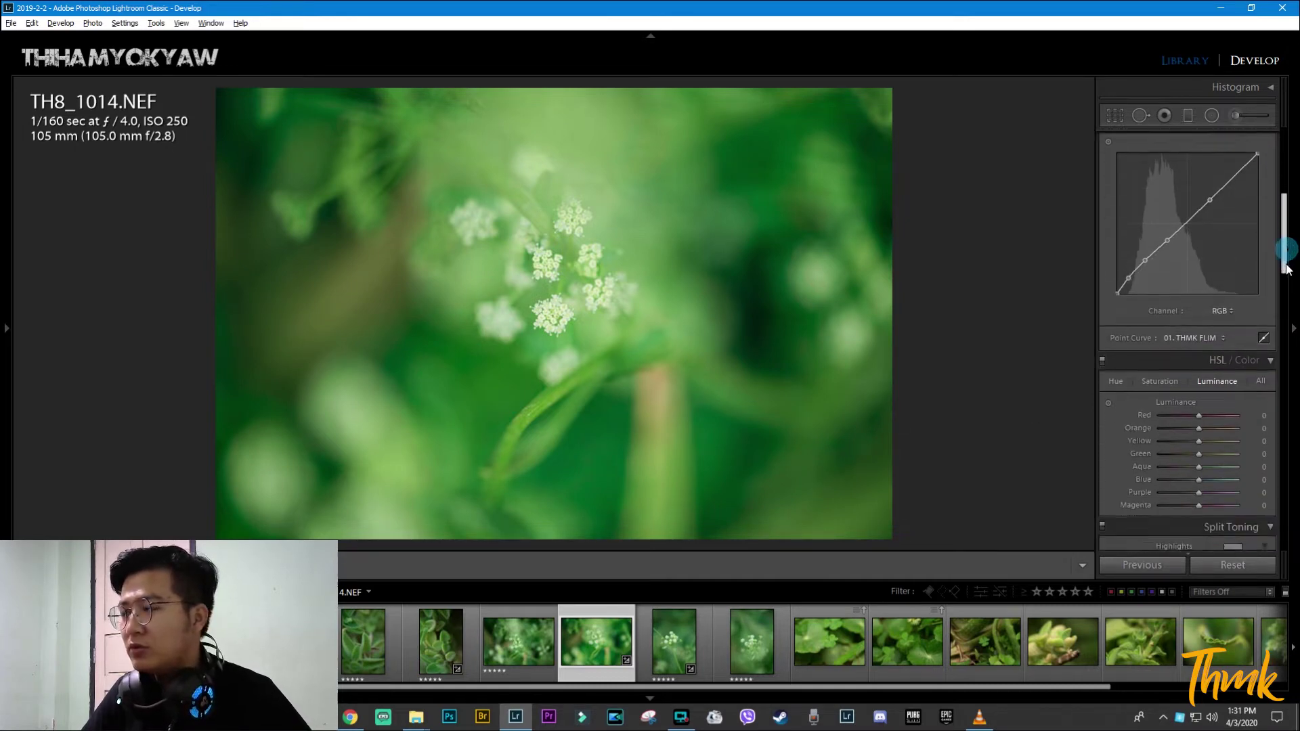
click(1115, 218)
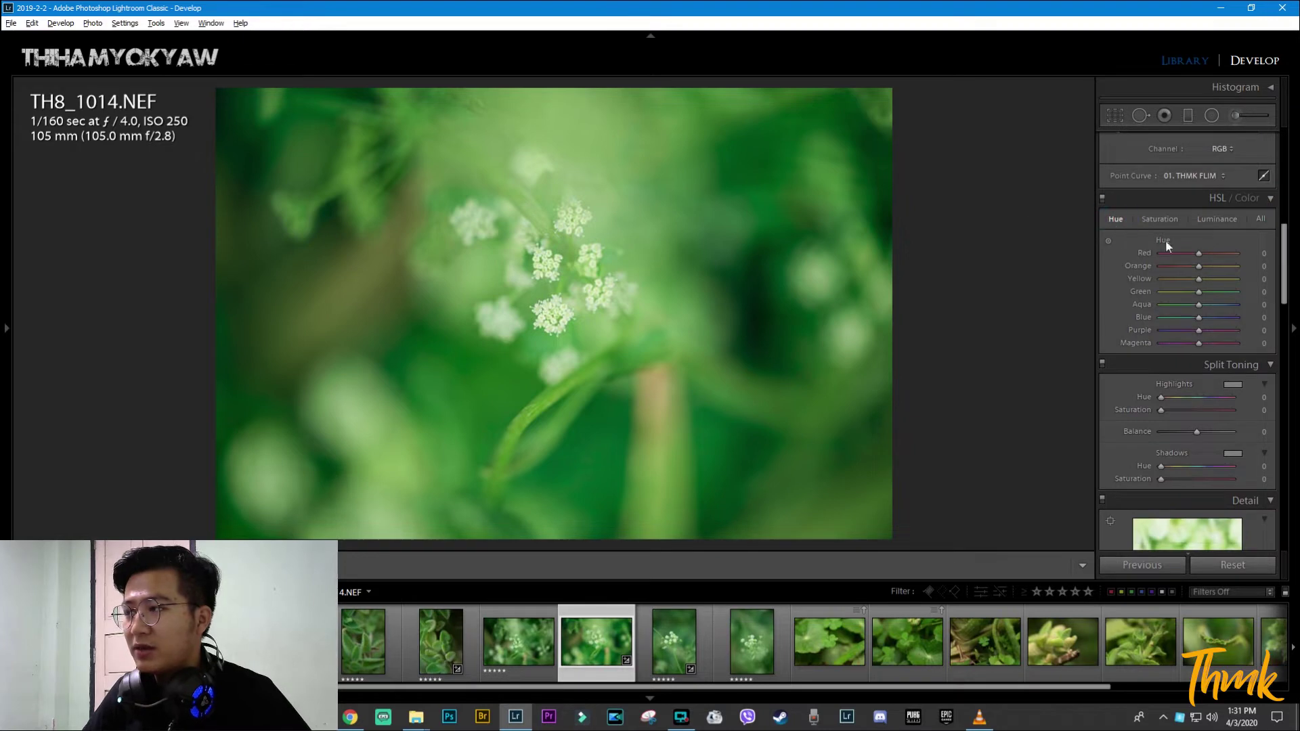
drag(1199, 291, 1203, 292)
click(1198, 278)
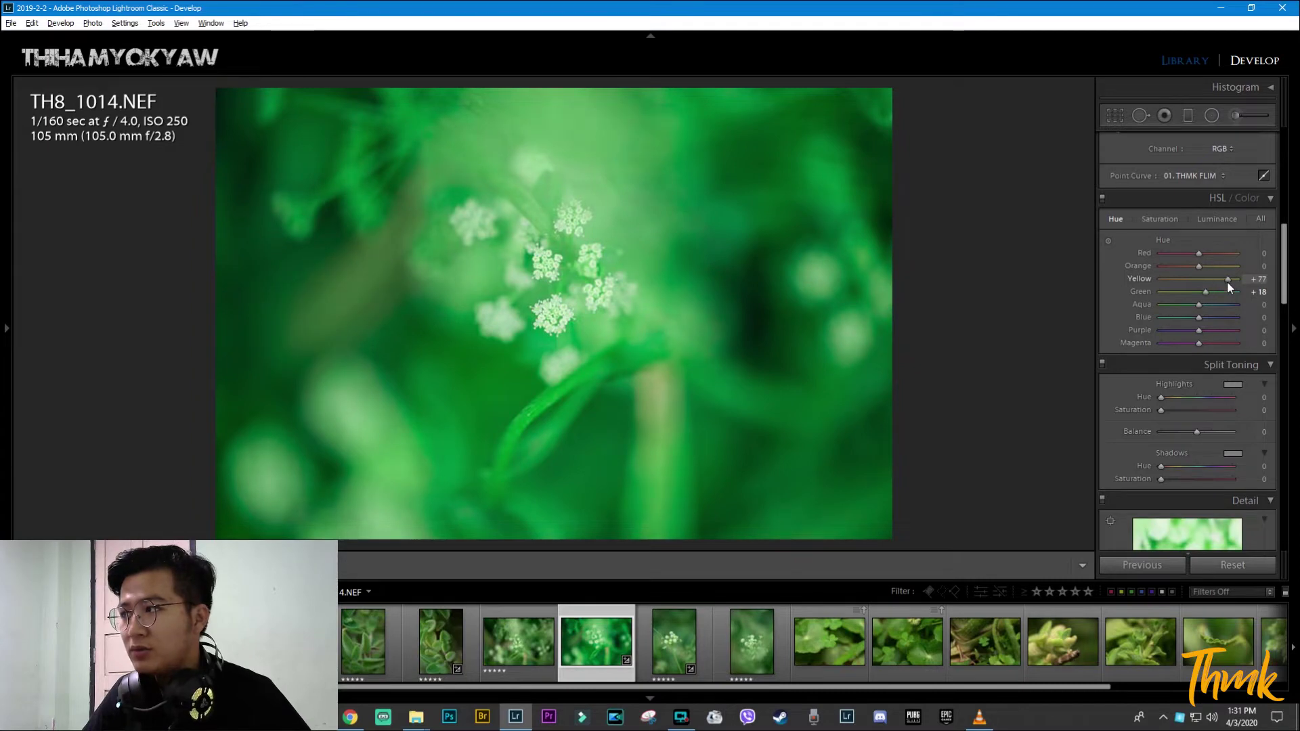
drag(1221, 281, 1220, 281)
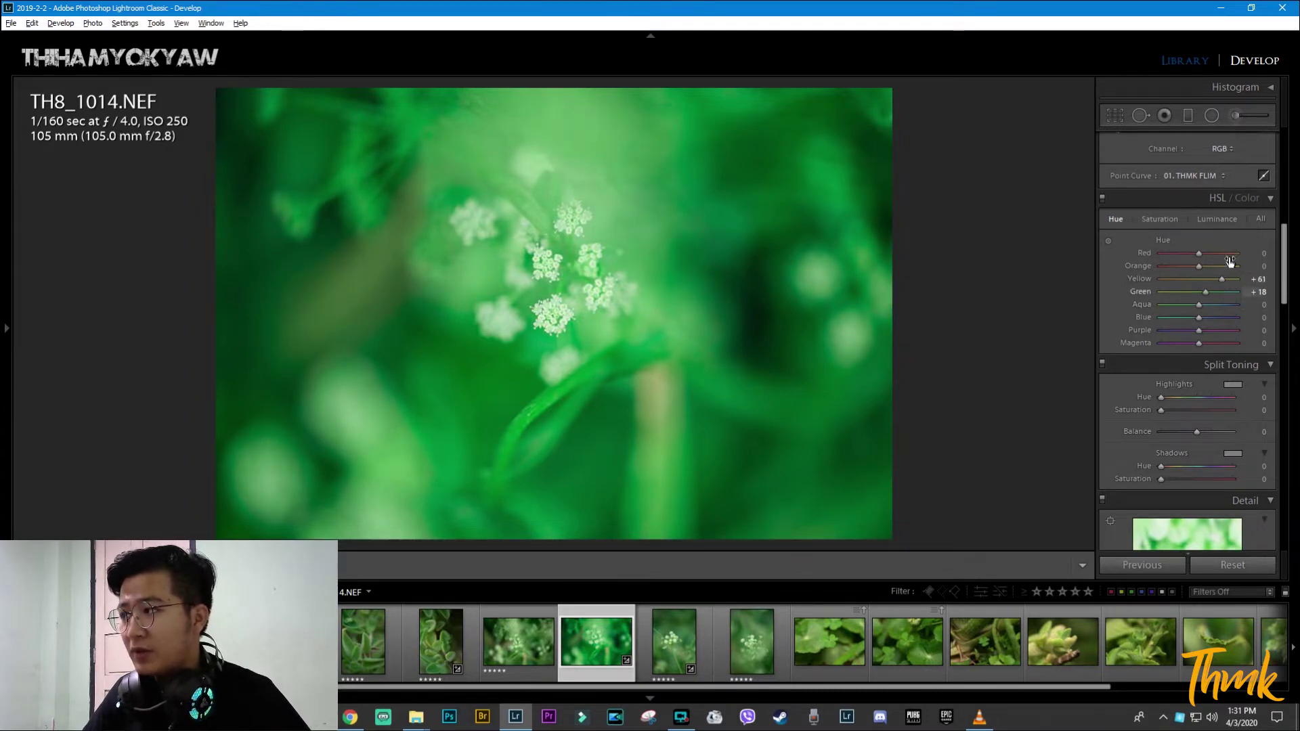
Step: Set the HSL saturation of Green to -13 and of Yellow to +48
click(1175, 219)
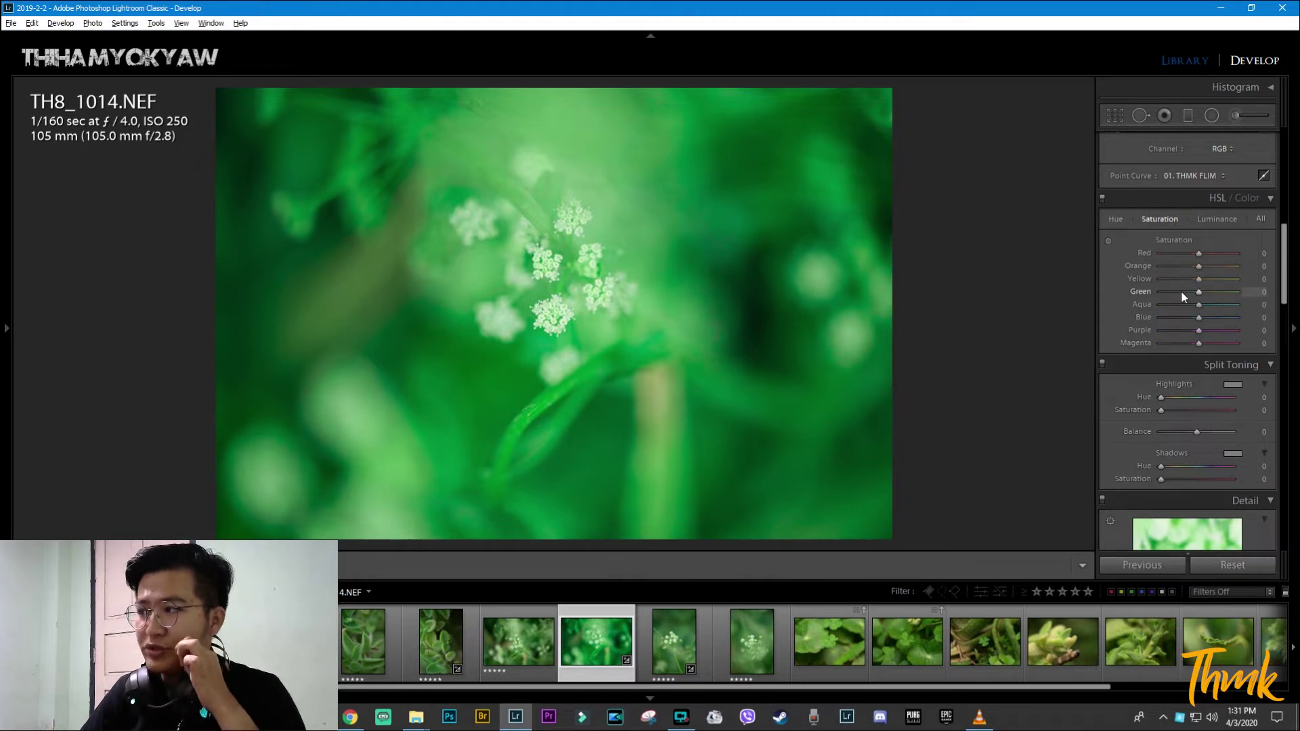
click(1181, 291)
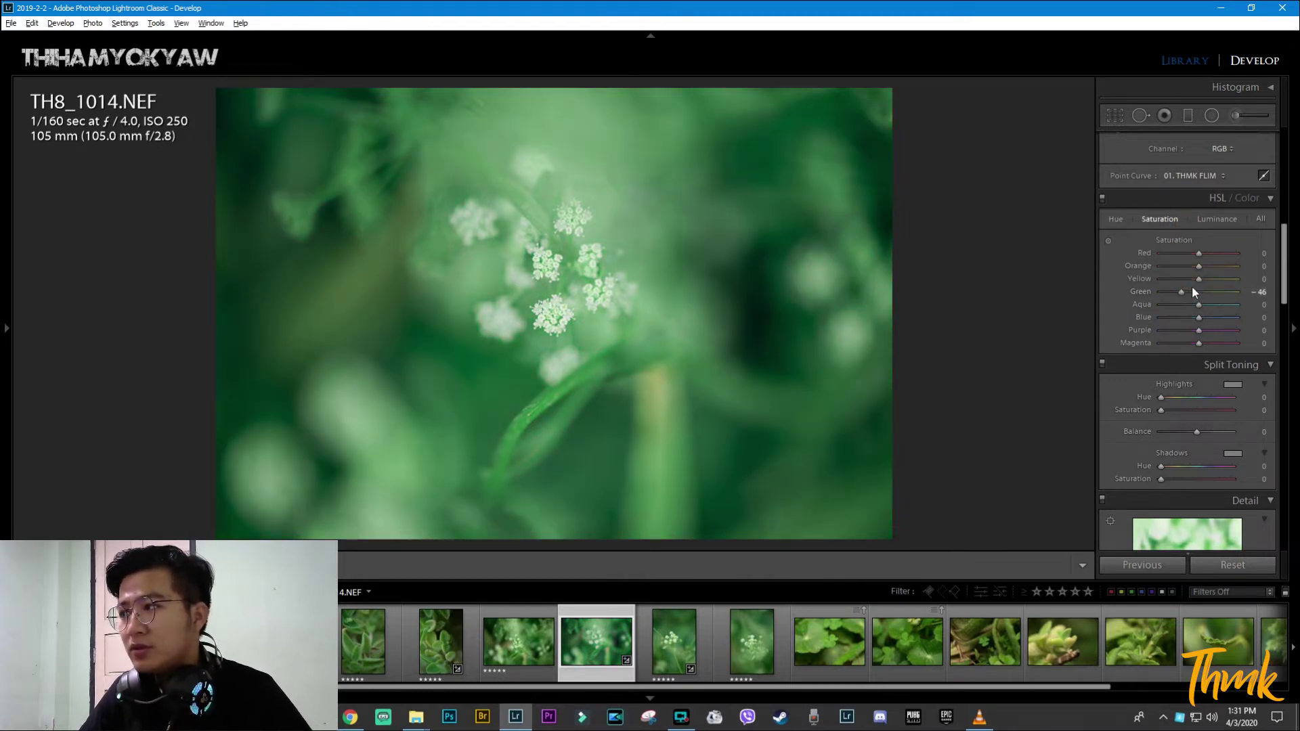
click(1192, 290)
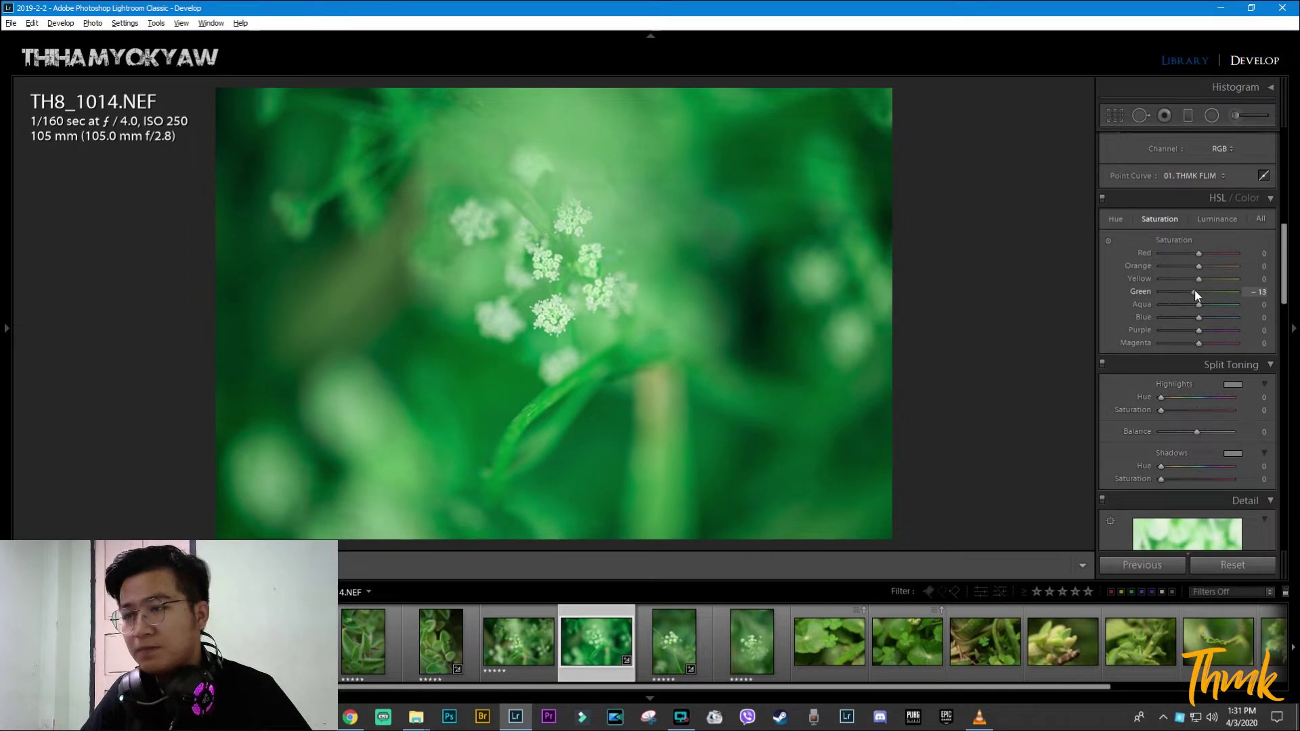
click(1185, 279)
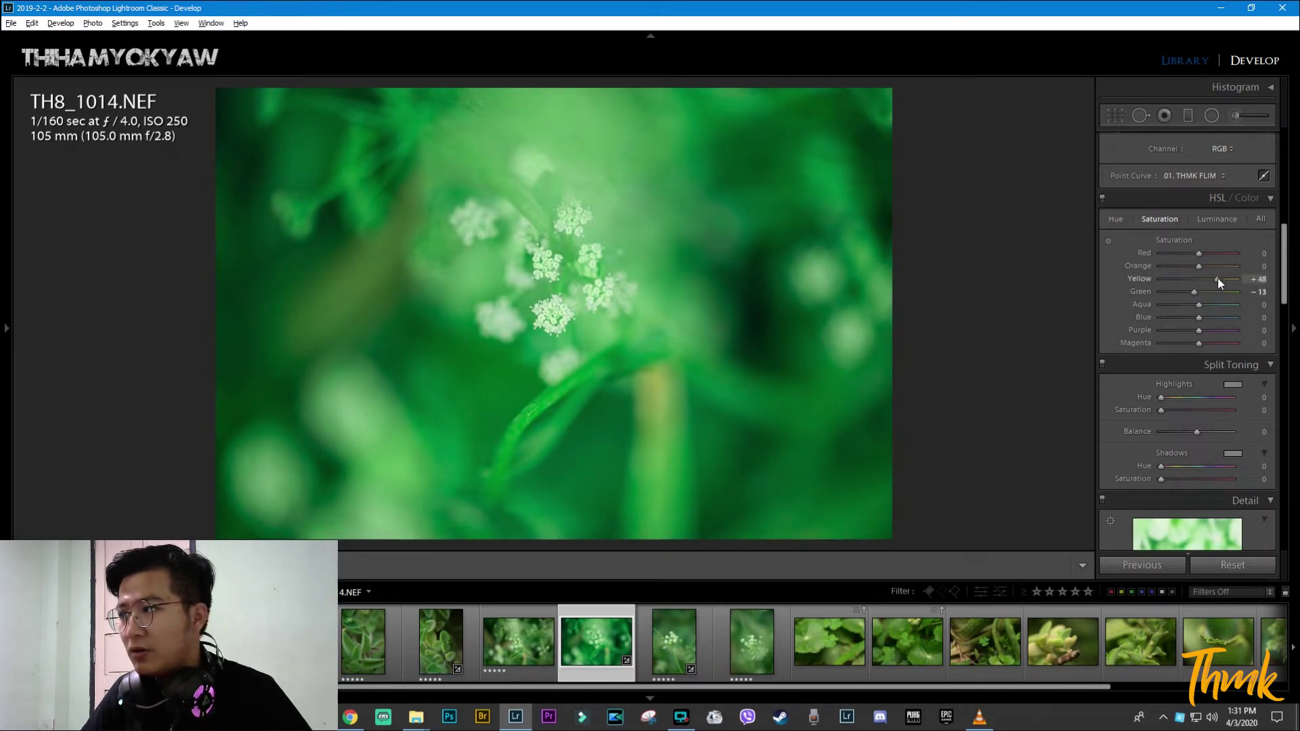
Step: Calibrate the colours with Green Primary Hue +30 and Saturation +9, and Blue Primary Saturation +9
drag(1283, 298, 1261, 530)
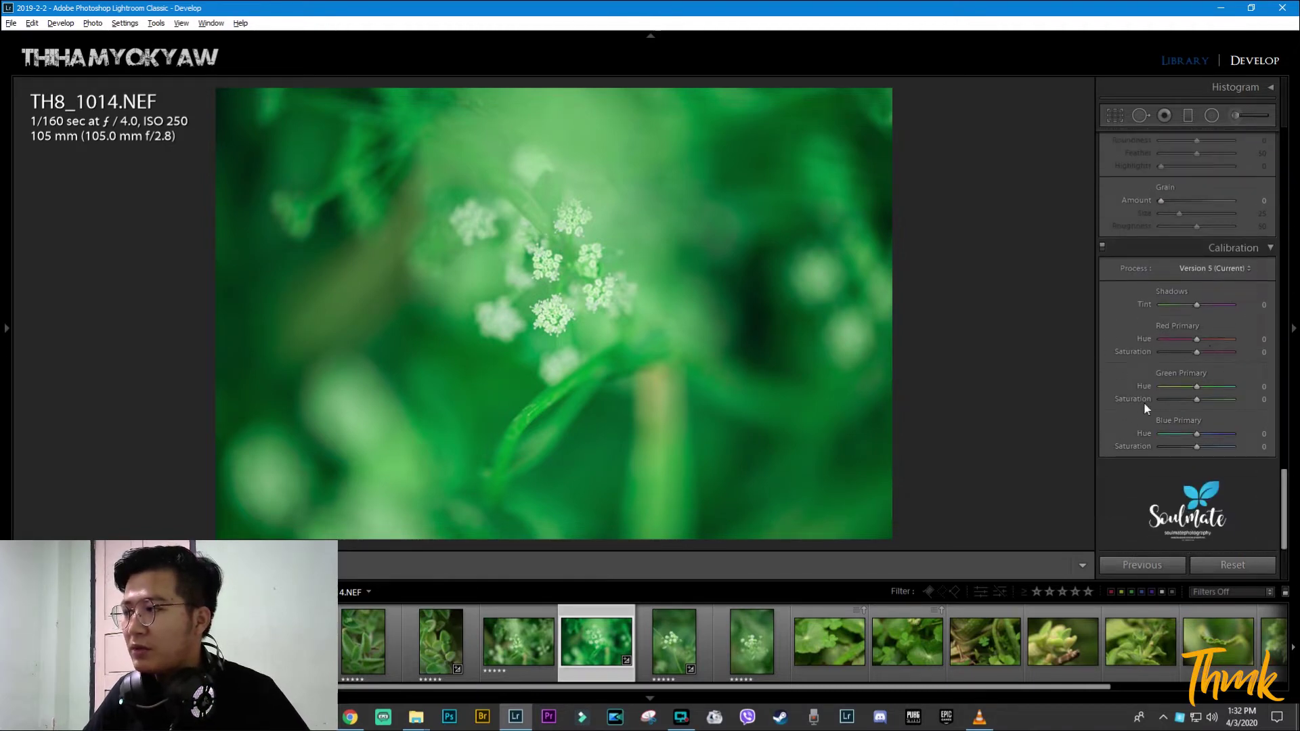
drag(1200, 386, 1205, 386)
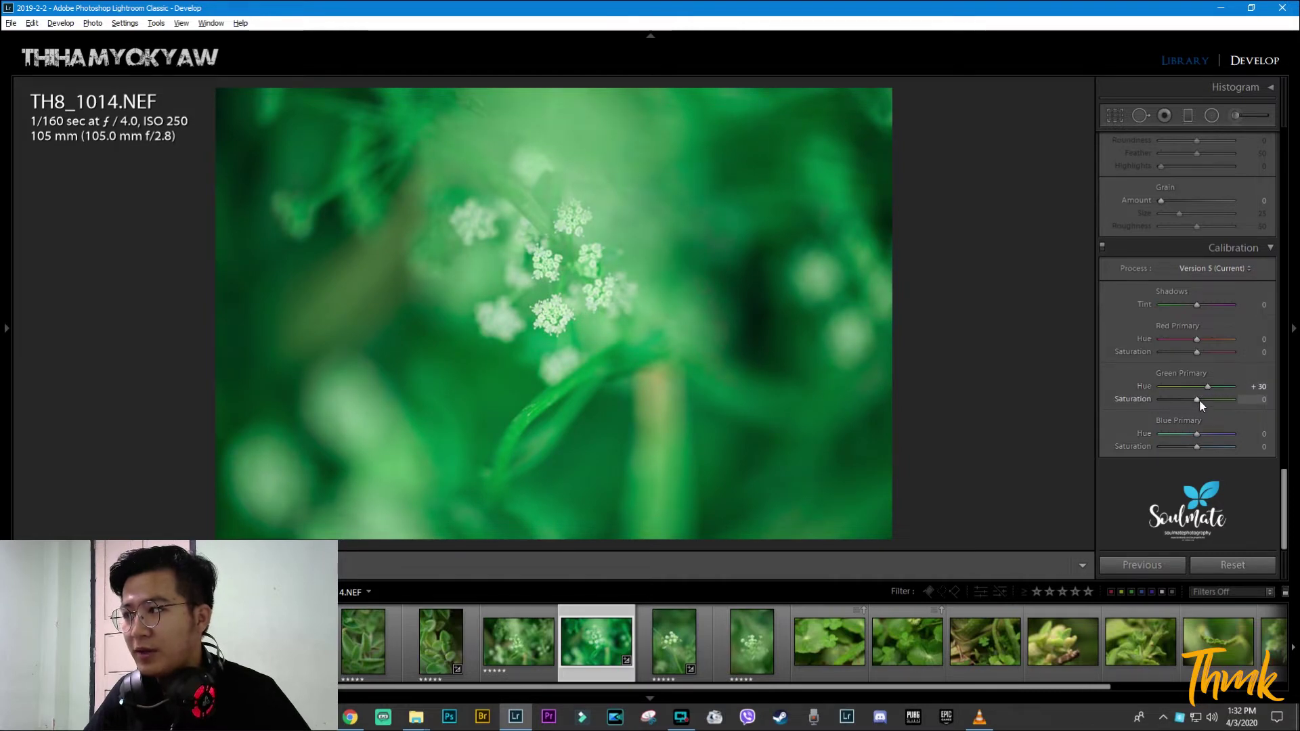
drag(1205, 399, 1203, 400)
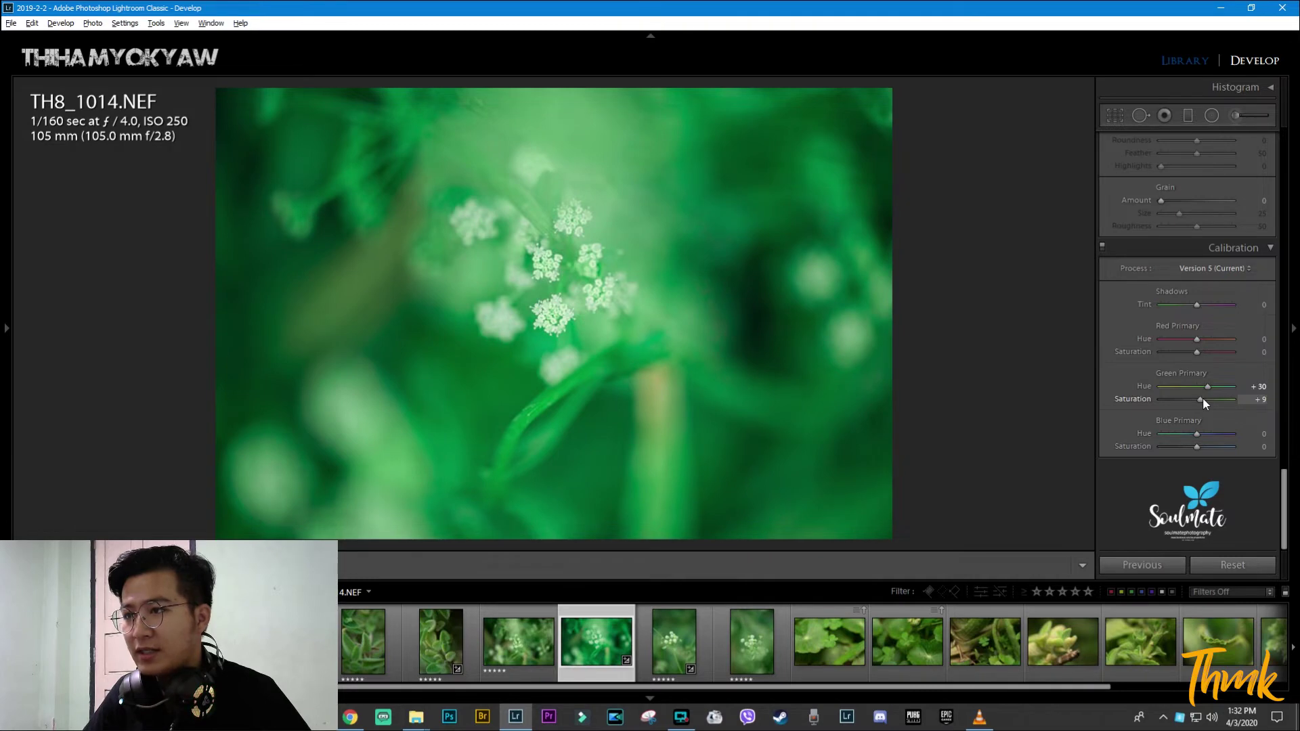
click(1195, 446)
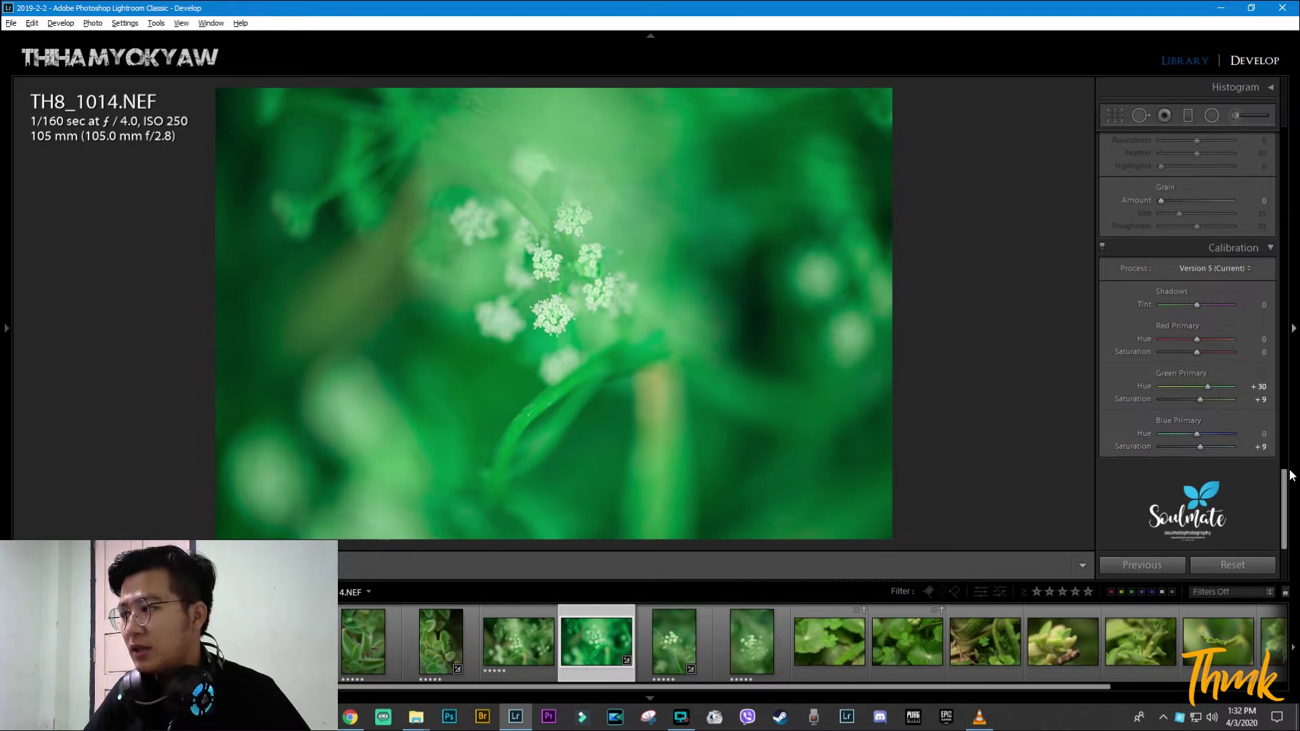
Step: Add Grain with an Amount of 13 and soften the photo with Texture -13 and Clarity -13
drag(1283, 479, 1249, 436)
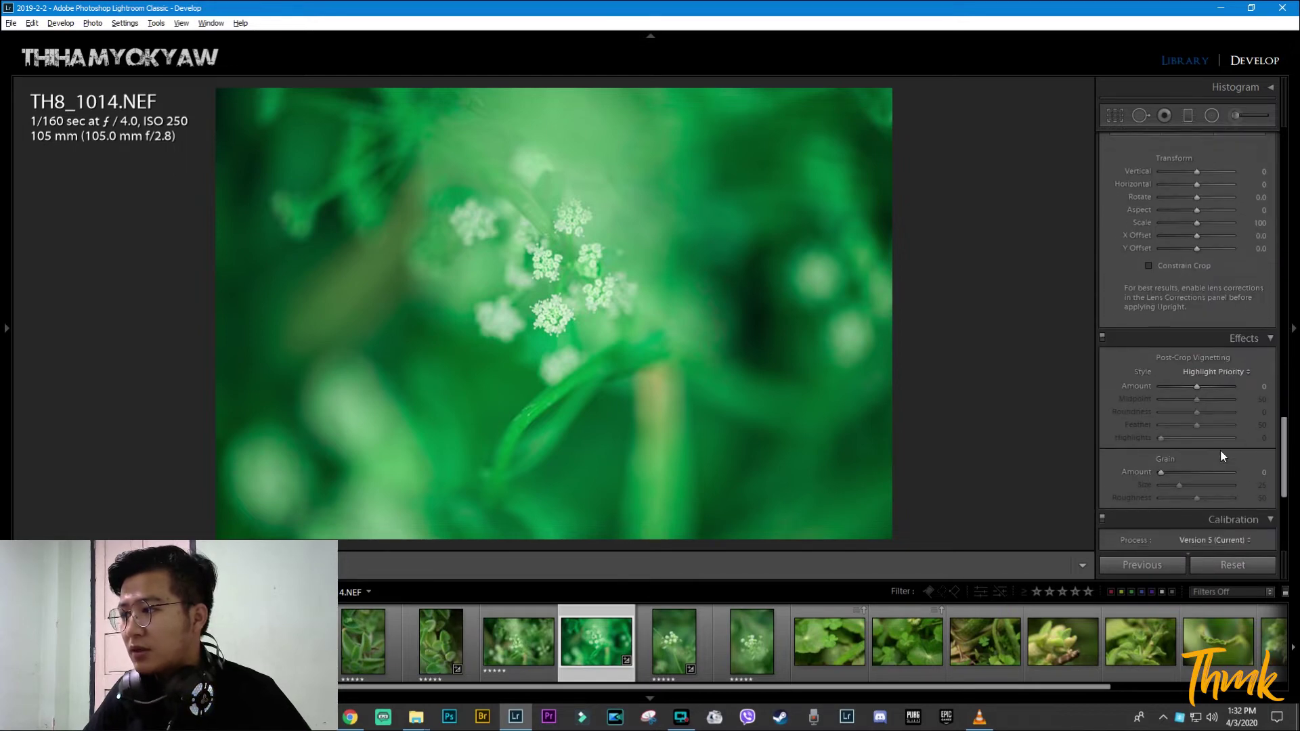
drag(1162, 472, 1173, 475)
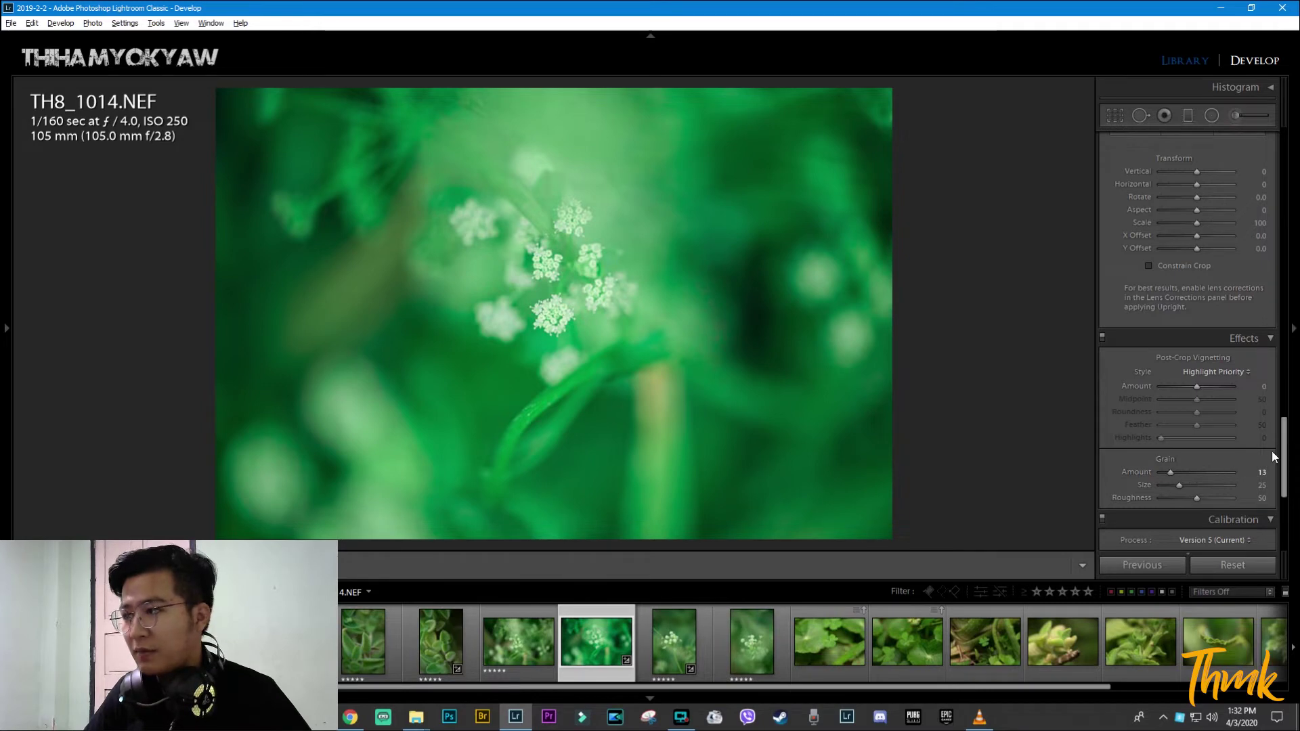
drag(1275, 442, 1275, 156)
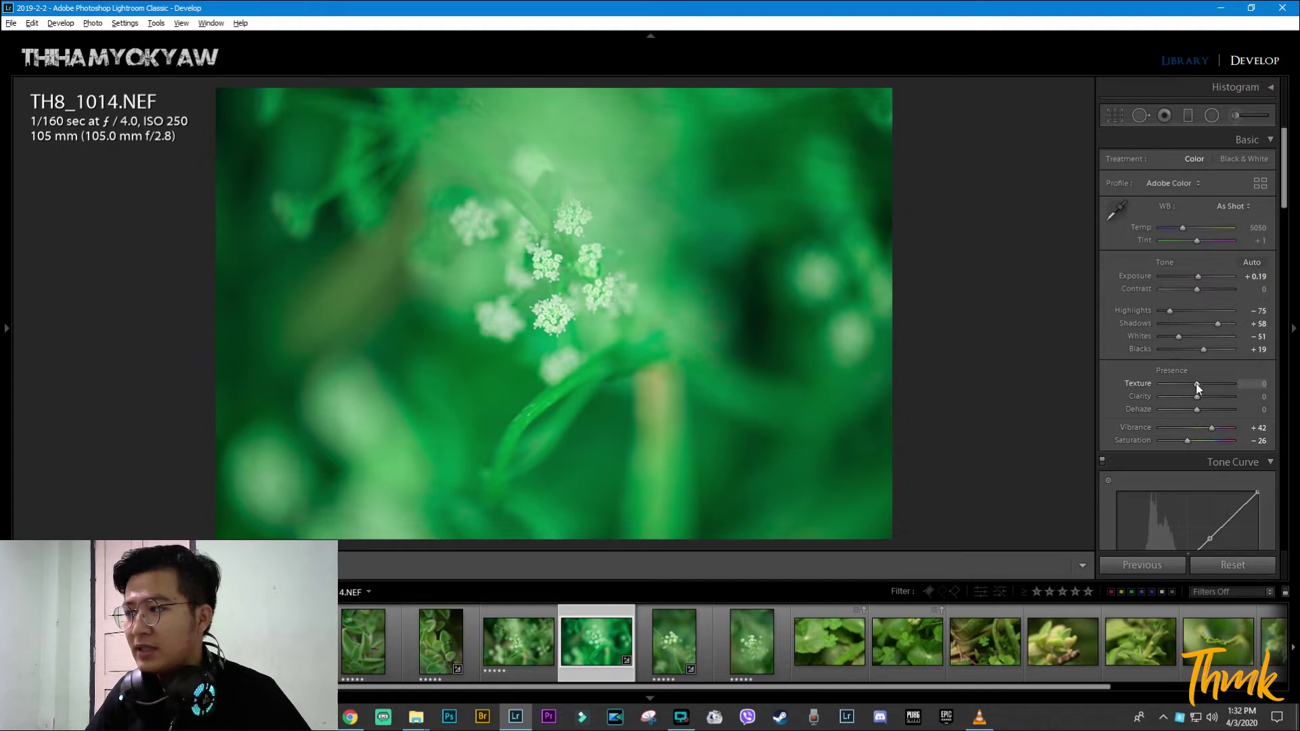
drag(1196, 386, 1193, 387)
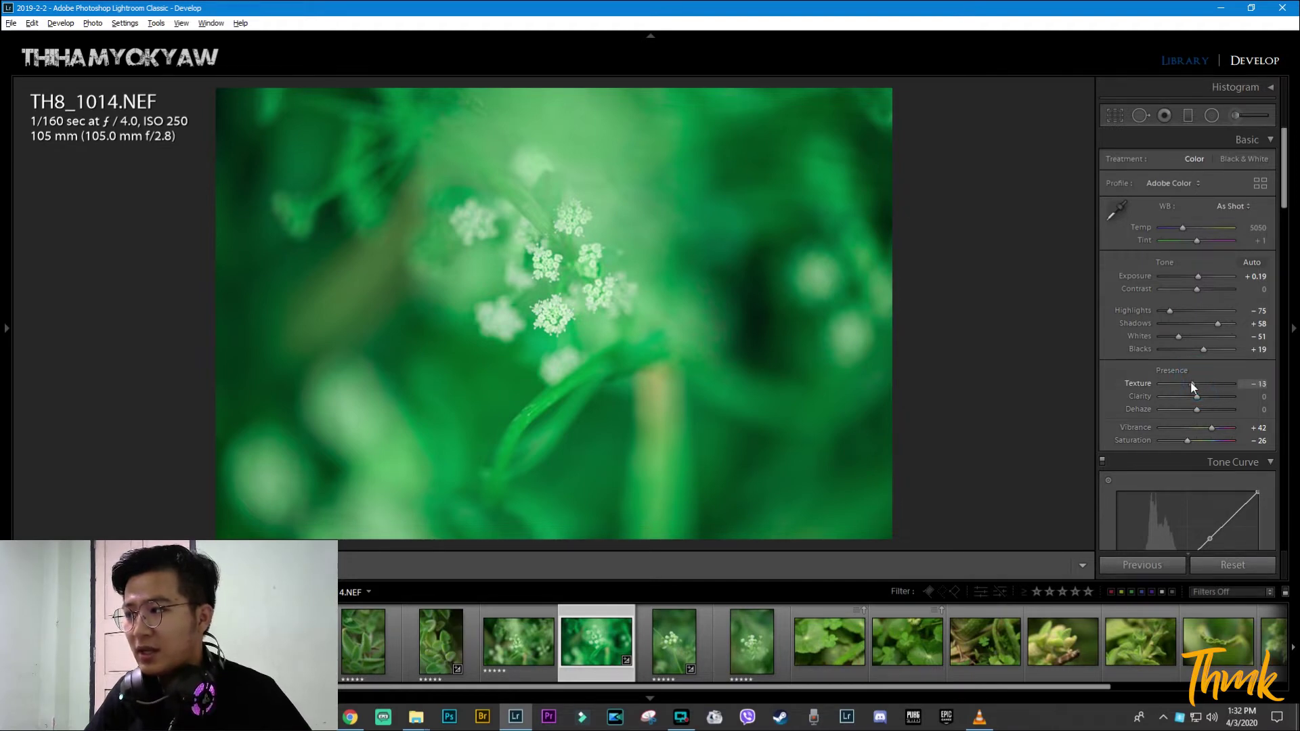
drag(1197, 398, 1193, 398)
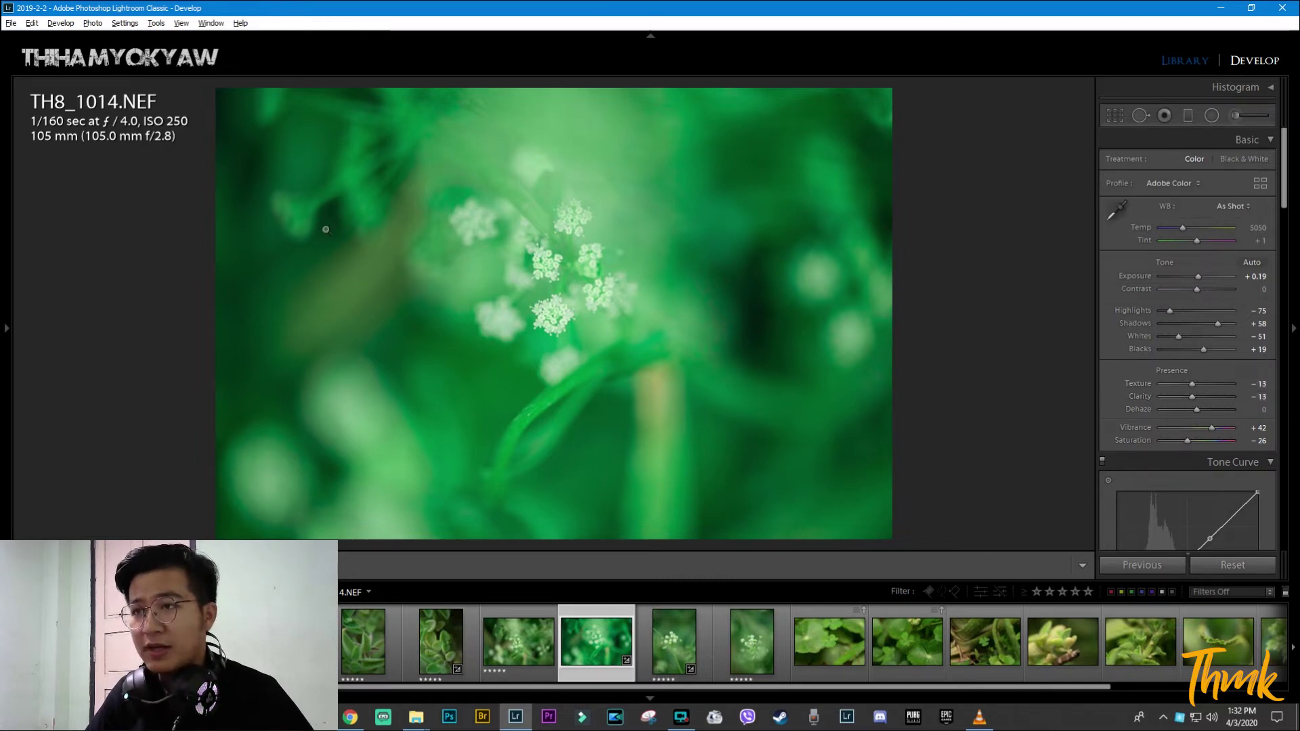
Step: Crop the photo to a 1 x 1 aspect ratio, framing it slightly tighter around the white flowers
click(1103, 116)
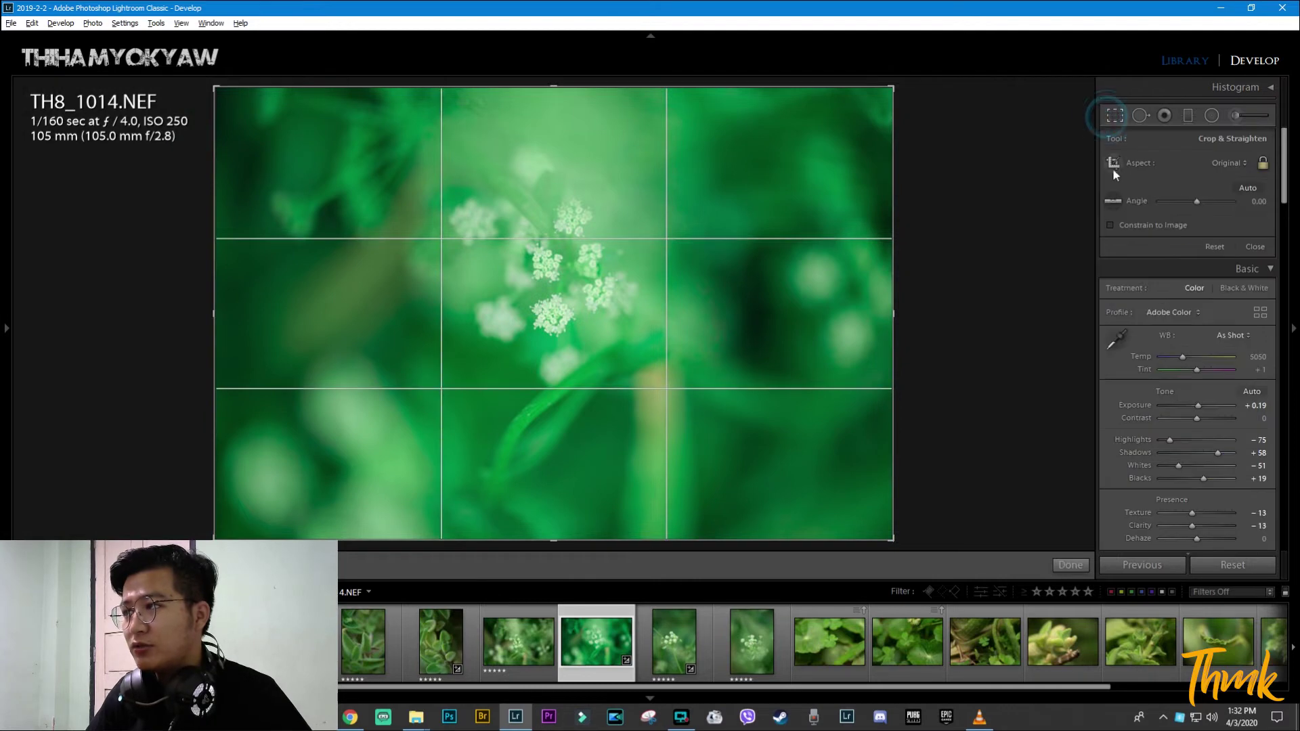
click(1225, 164)
click(1152, 226)
drag(628, 293, 611, 296)
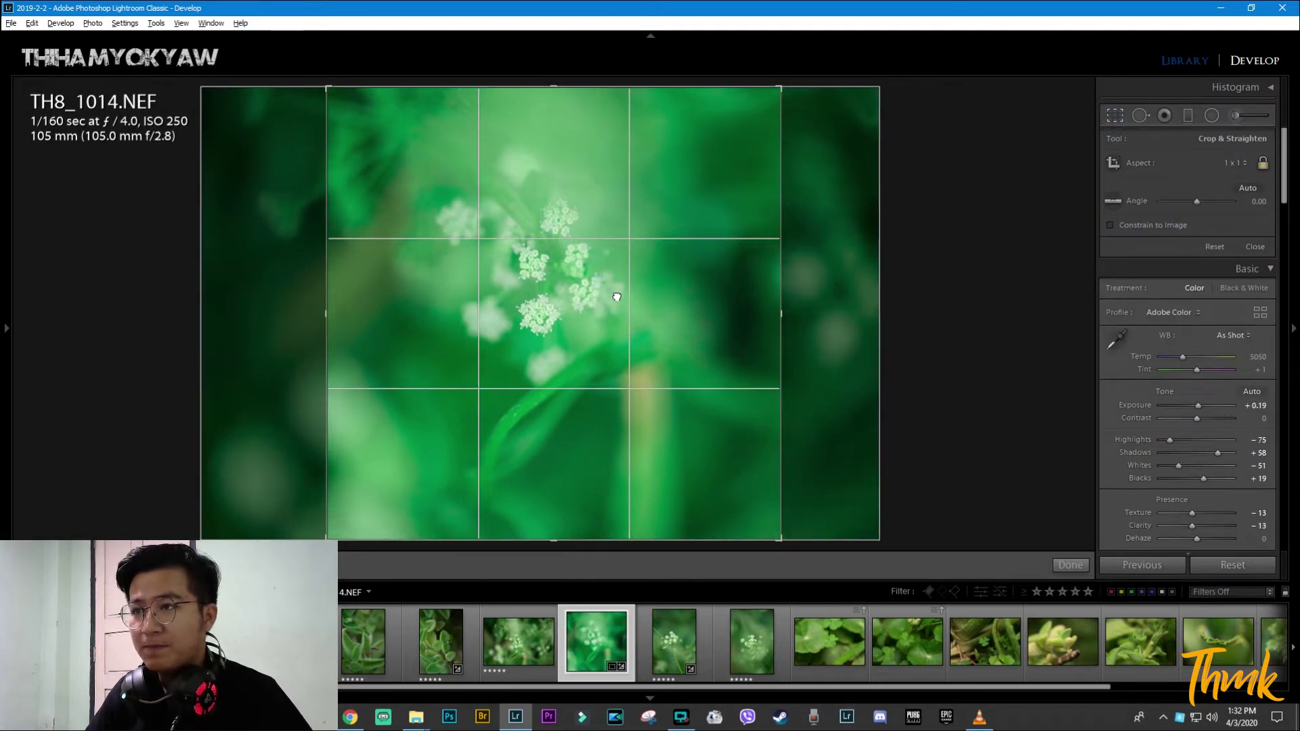
drag(779, 539, 778, 537)
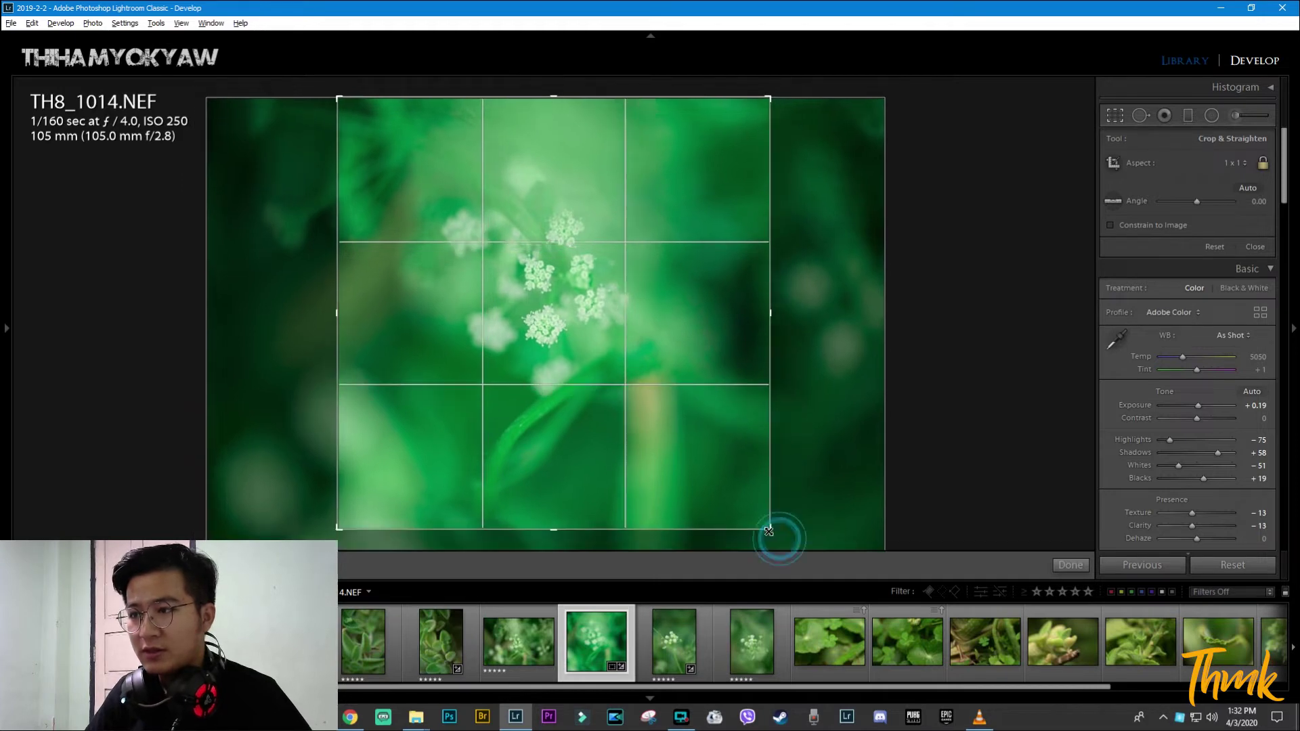
key(Return)
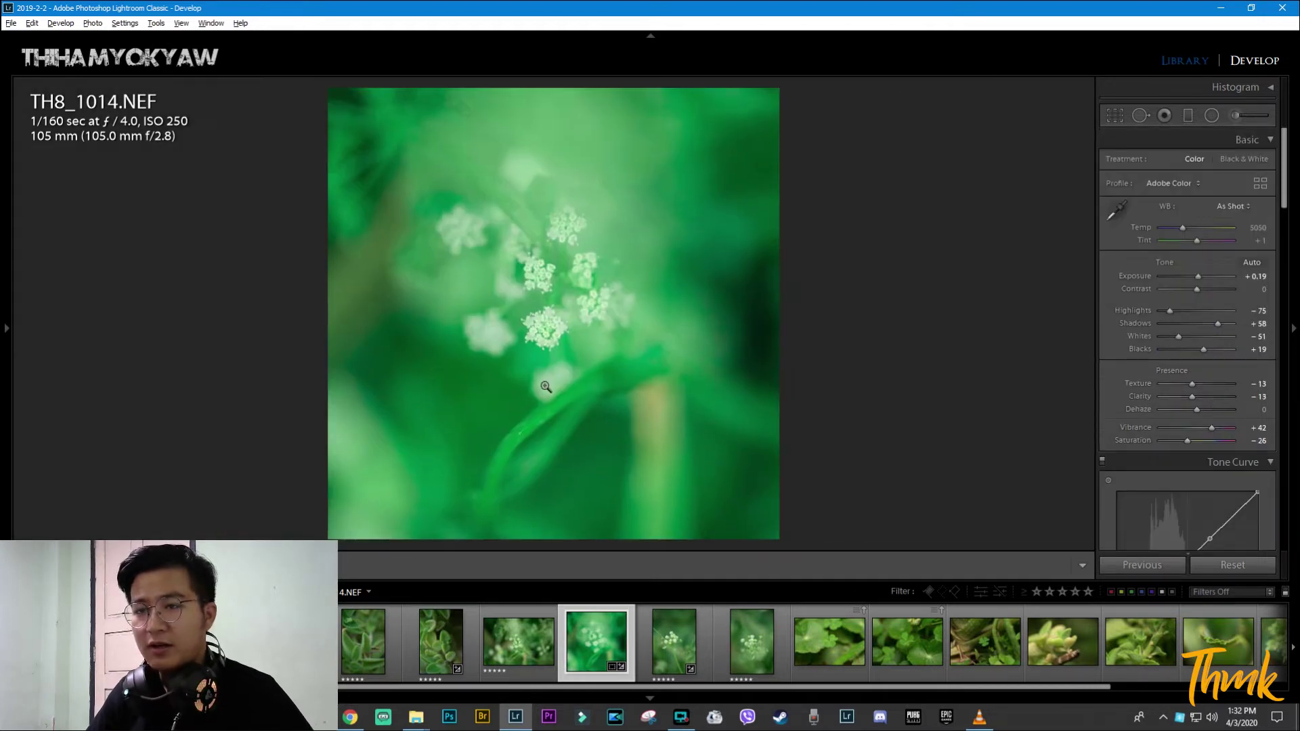
Step: Copy the develop settings of TH8_1014.NEF onto TH8_1016.NEF and set its Exposure to +0.66
key(ctrl+shift+c)
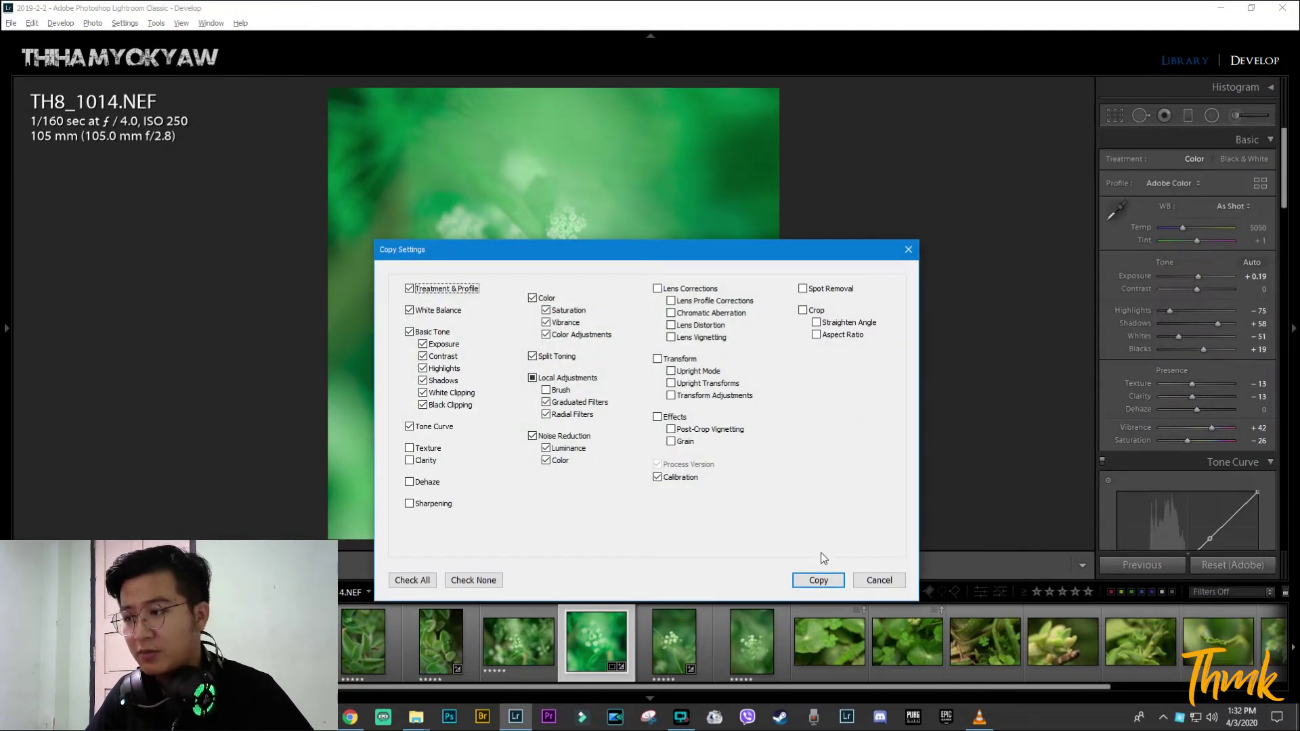
click(819, 576)
click(680, 647)
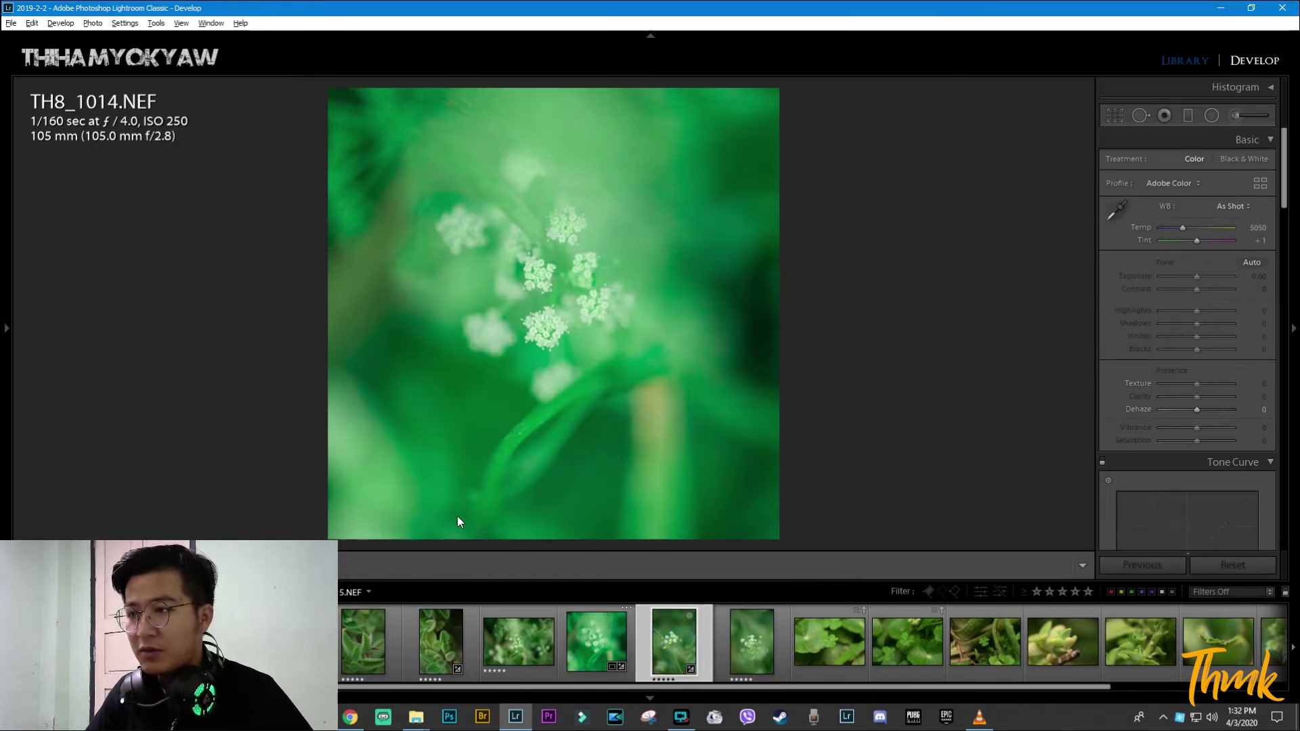
click(746, 648)
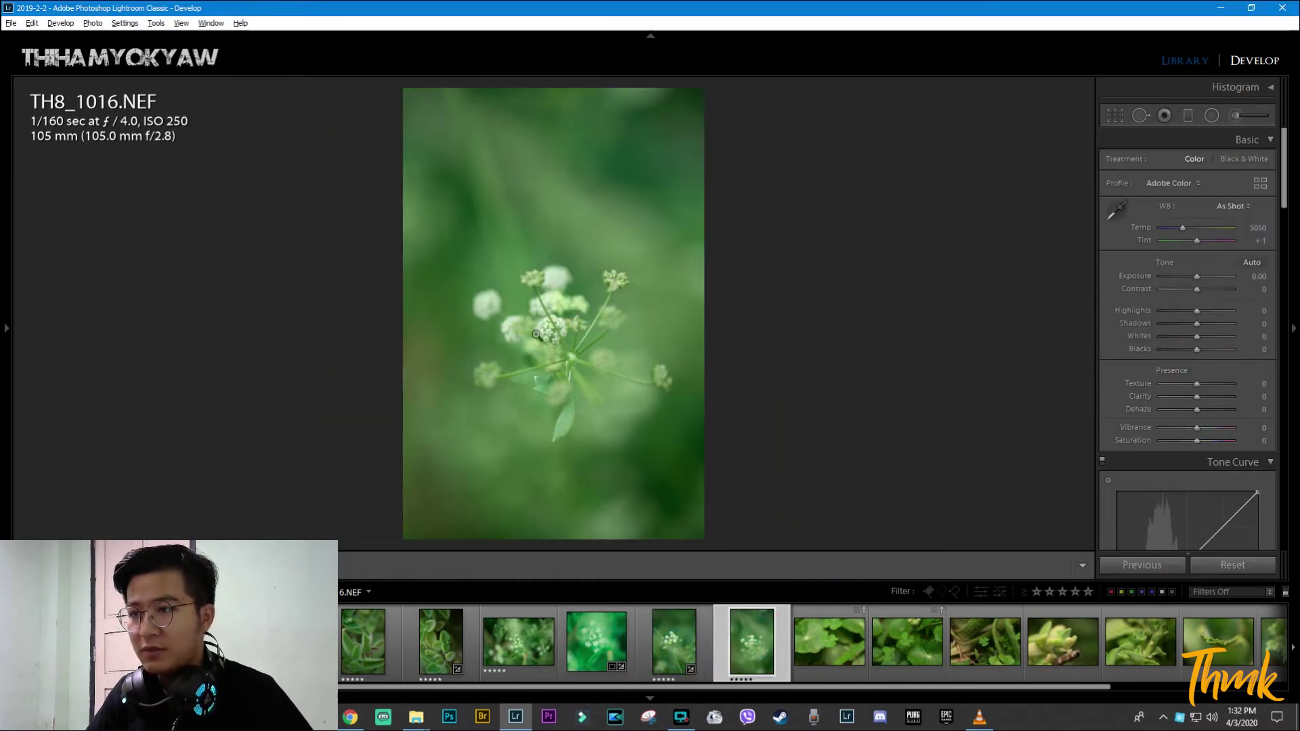
key(ctrl+shift+v)
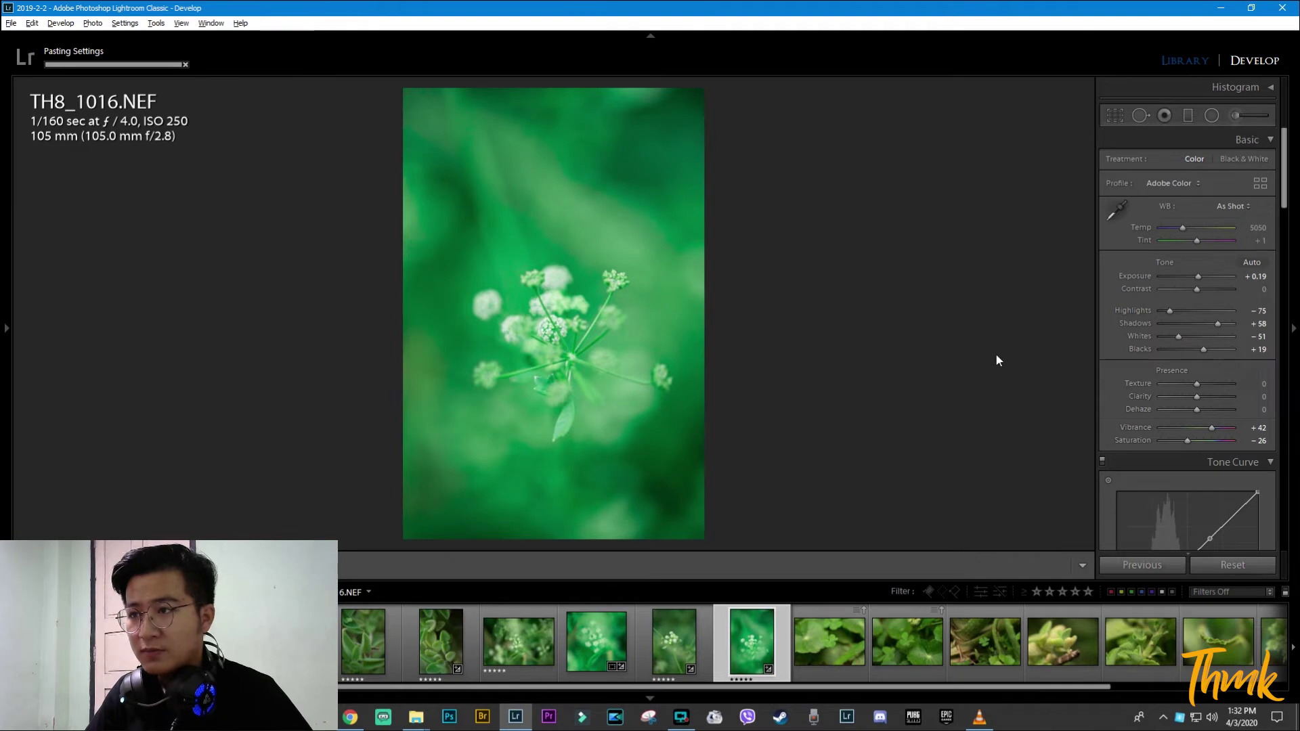
drag(1197, 275, 1202, 277)
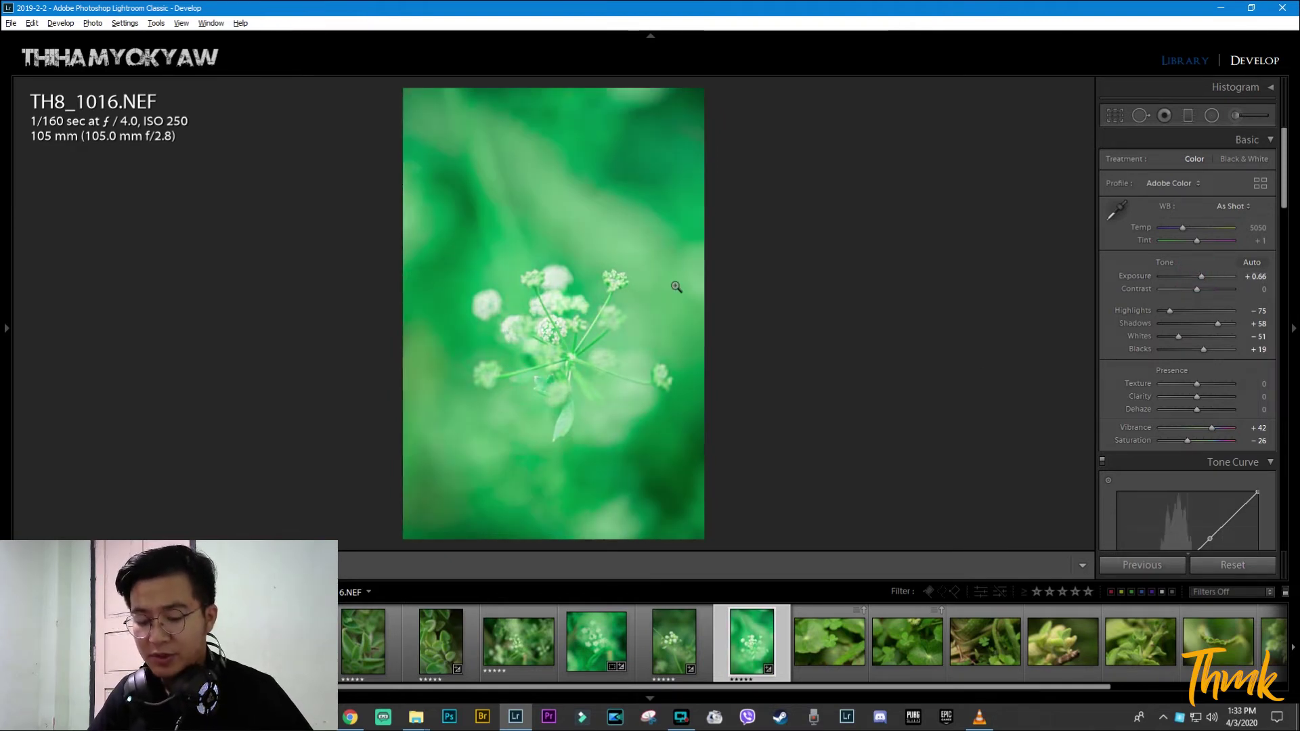
Step: Crop TH8_1016.NEF to a 1 x 1 aspect ratio with the flower head centred in the frame
key(c)
key(d)
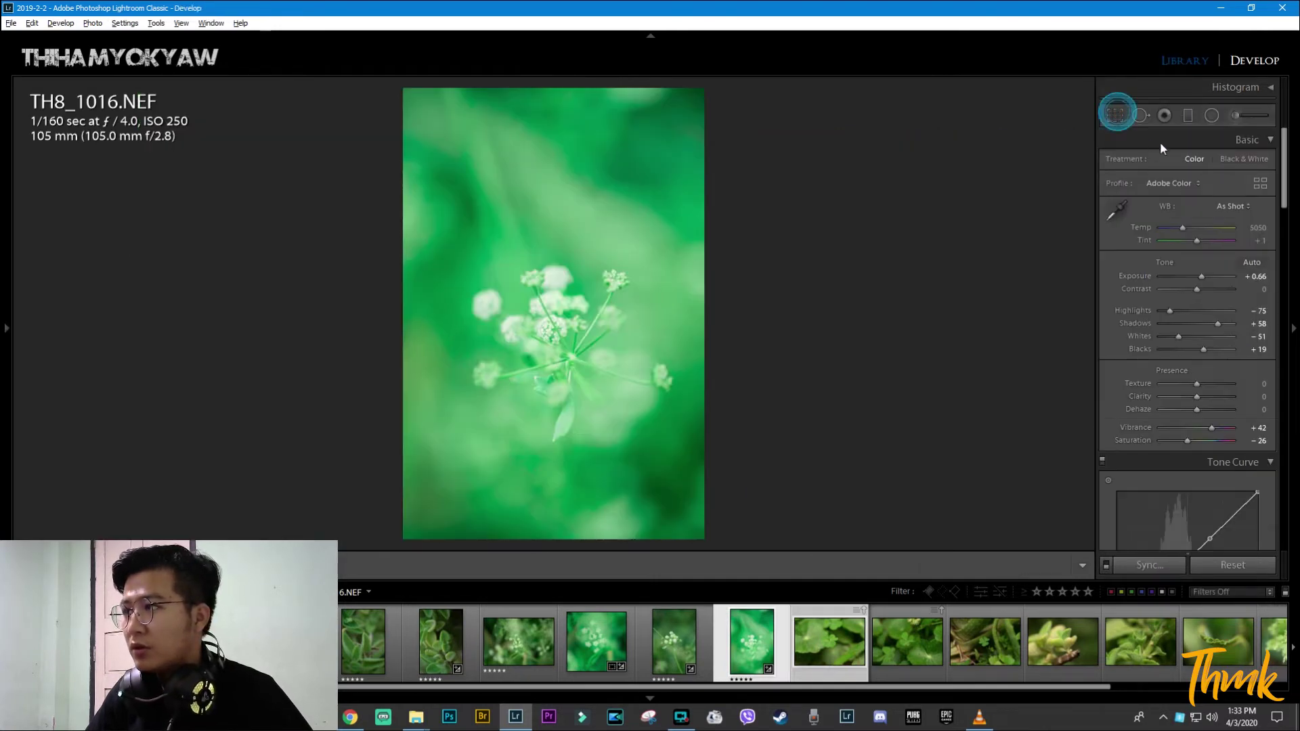
click(1114, 116)
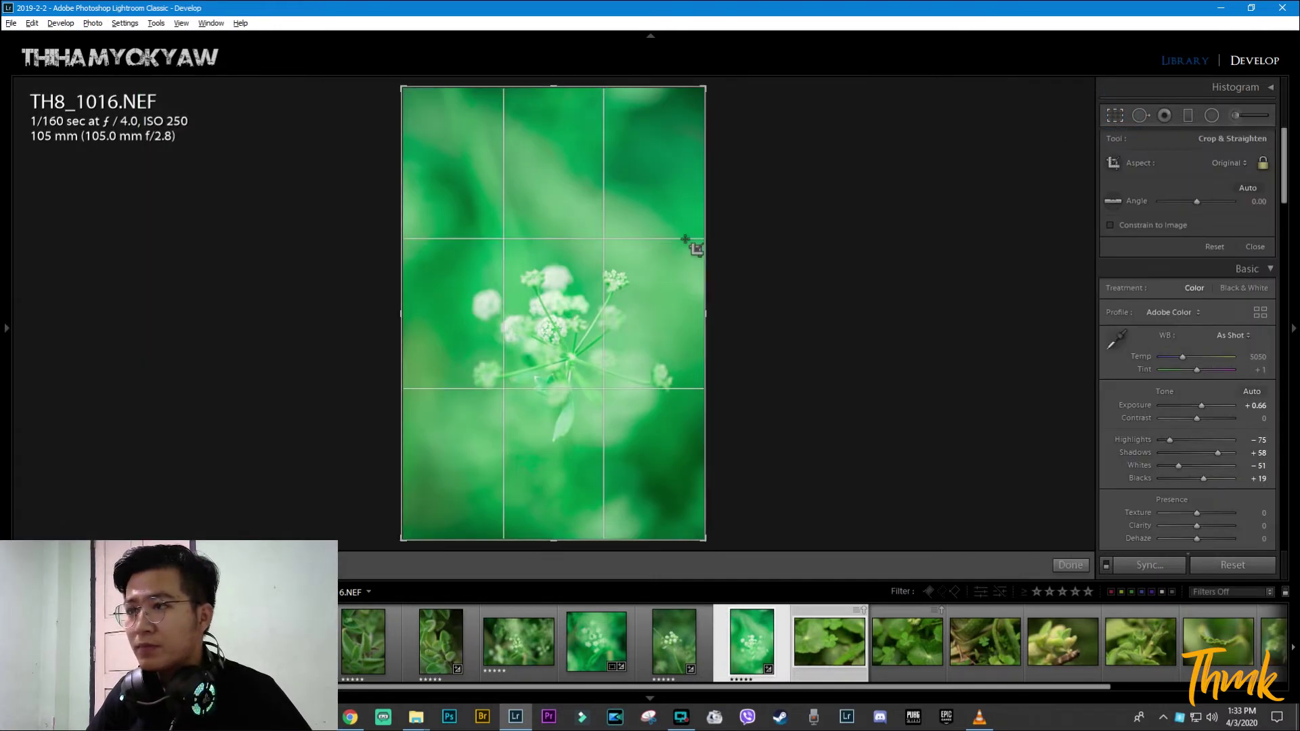
click(1229, 162)
click(1129, 229)
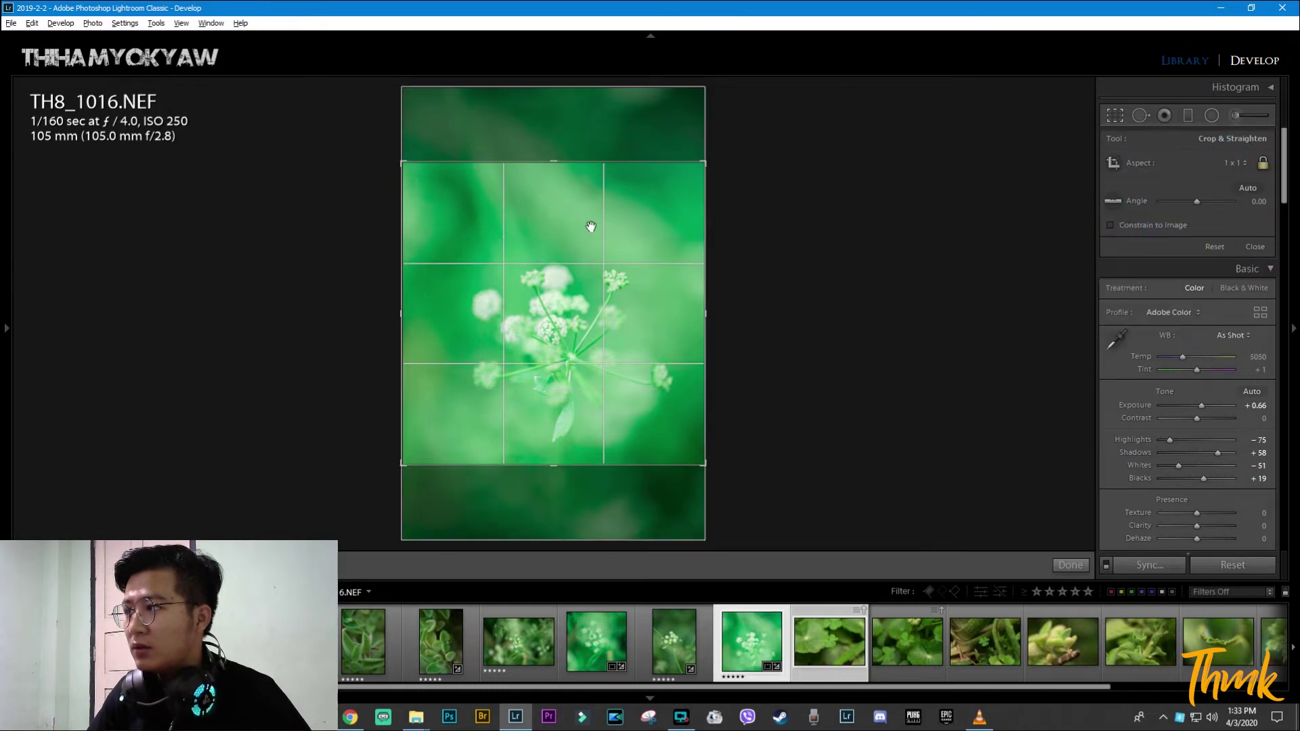
drag(565, 324, 564, 293)
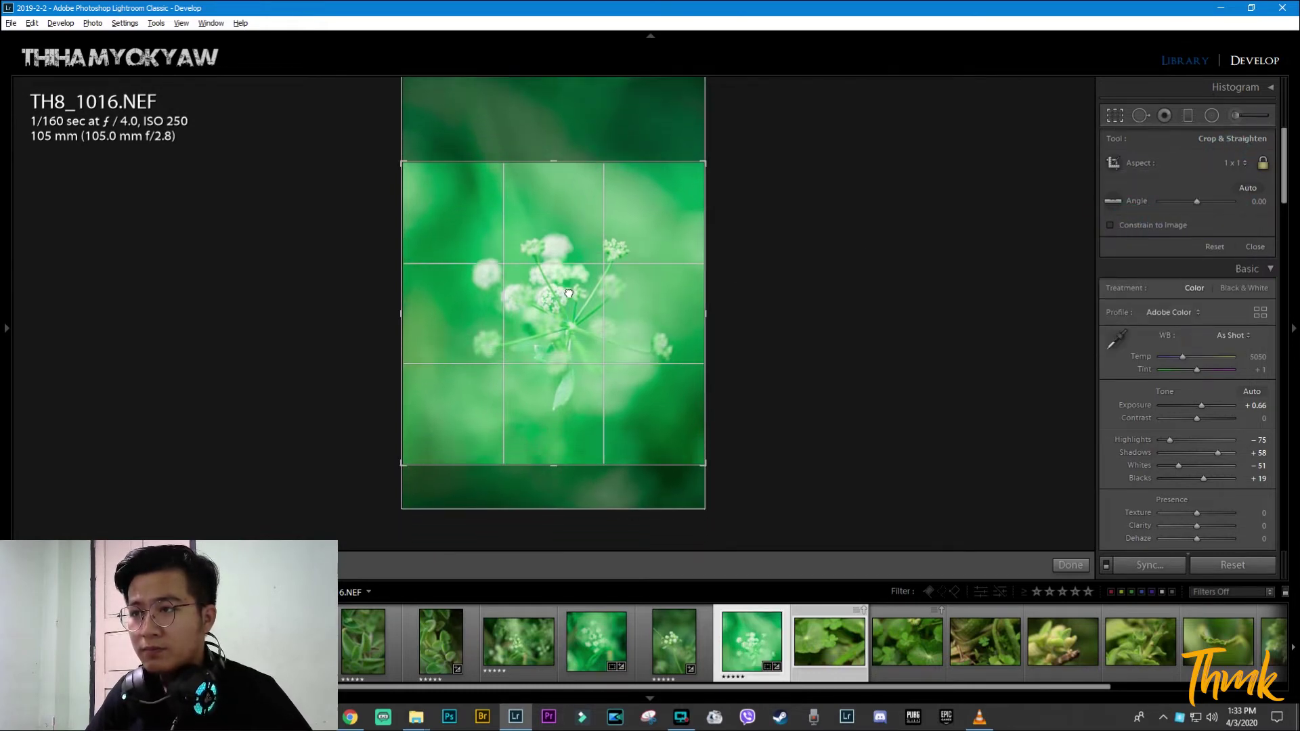
key(Return)
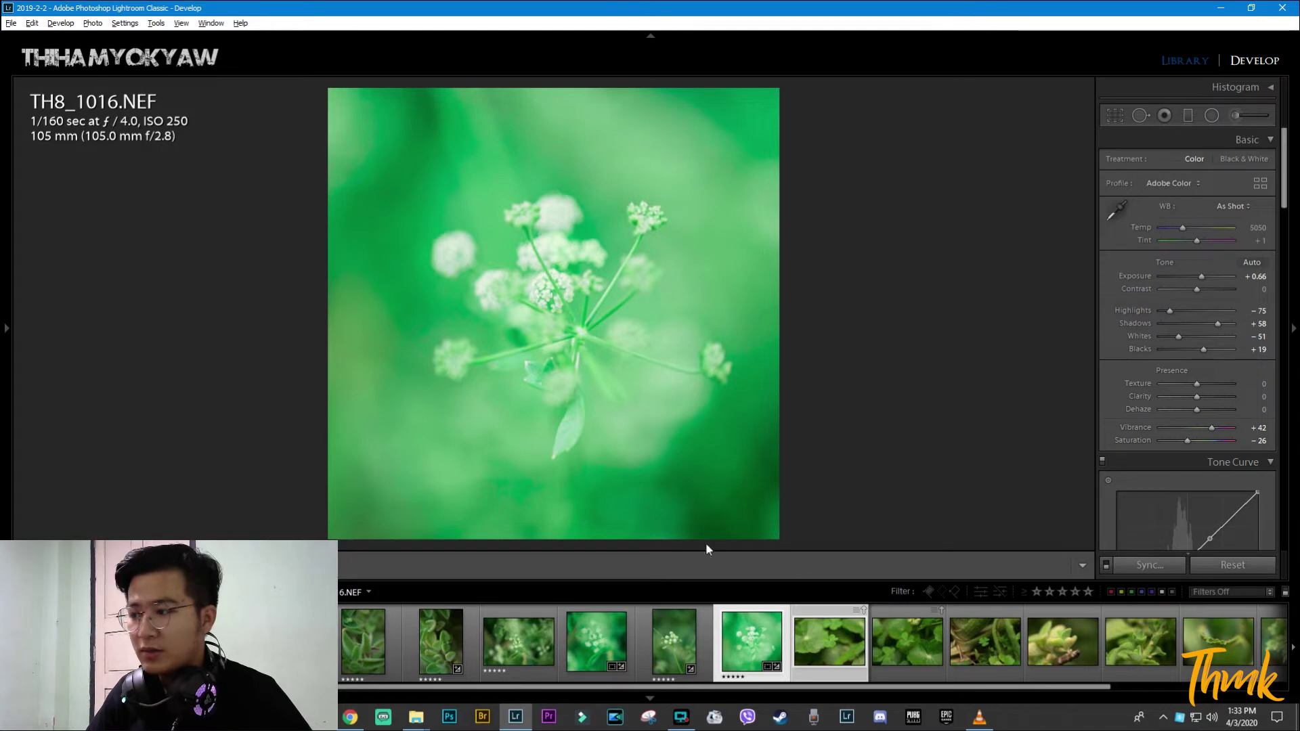
Step: Copy the develop settings of TH8_1016.NEF and paste them onto the clover leaf photo TH8_1026.NEF
key(ctrl+shift+c)
click(823, 582)
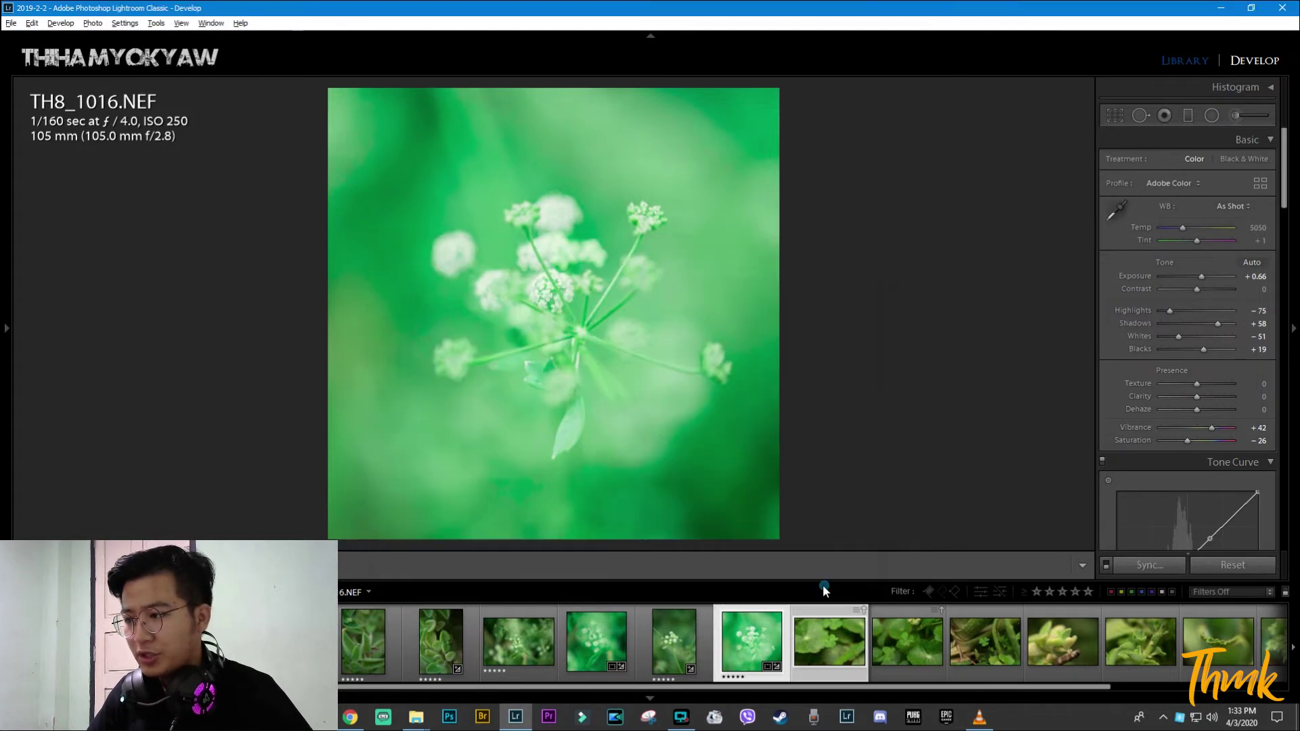
scroll(865, 639, down, 1)
click(864, 643)
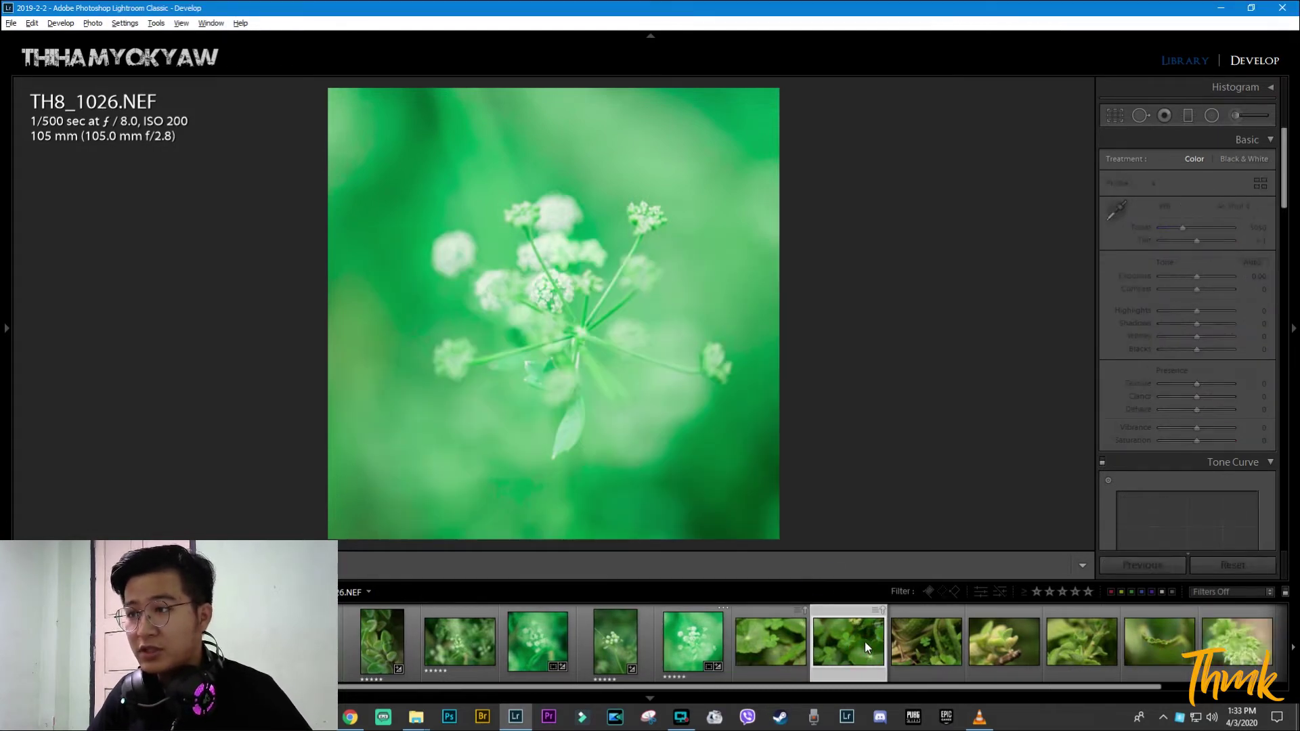
key(ctrl+shift+v)
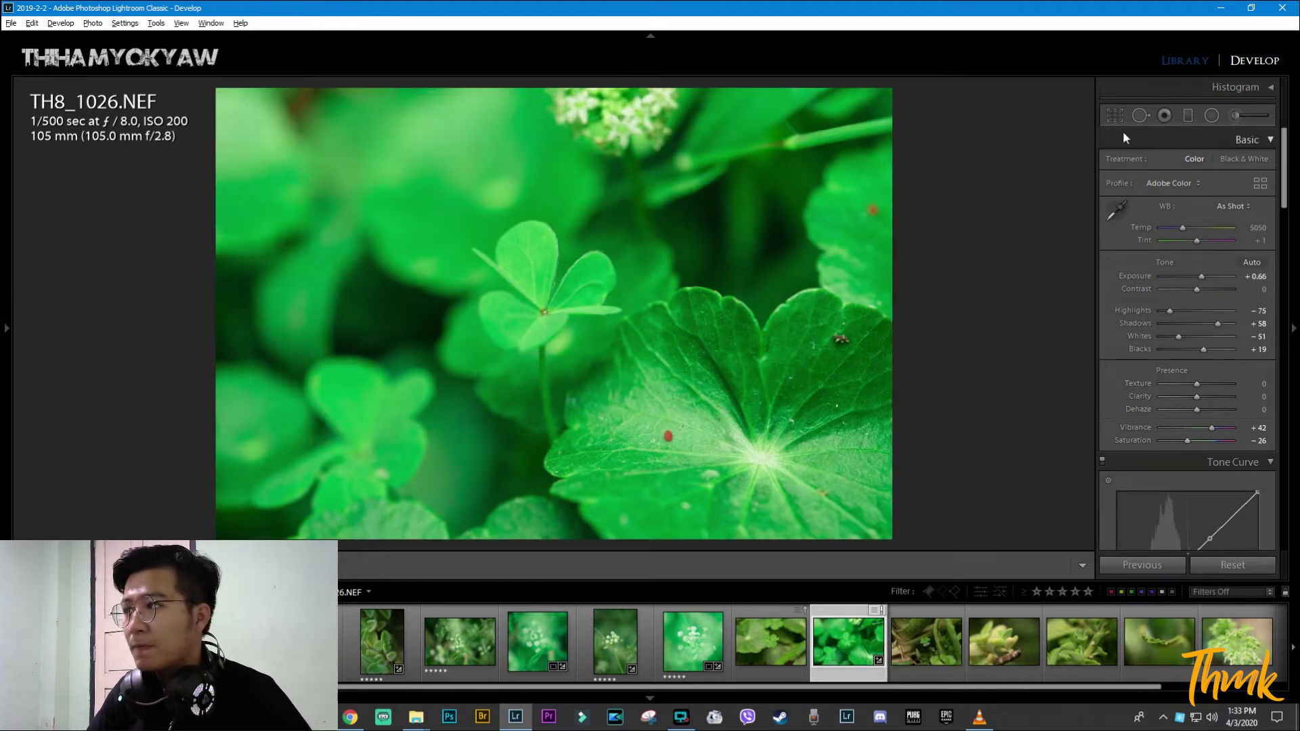
Step: Crop the clover leaf photo to a 1 x 1 aspect ratio with the clover near the centre
click(1114, 115)
click(1217, 163)
click(1156, 231)
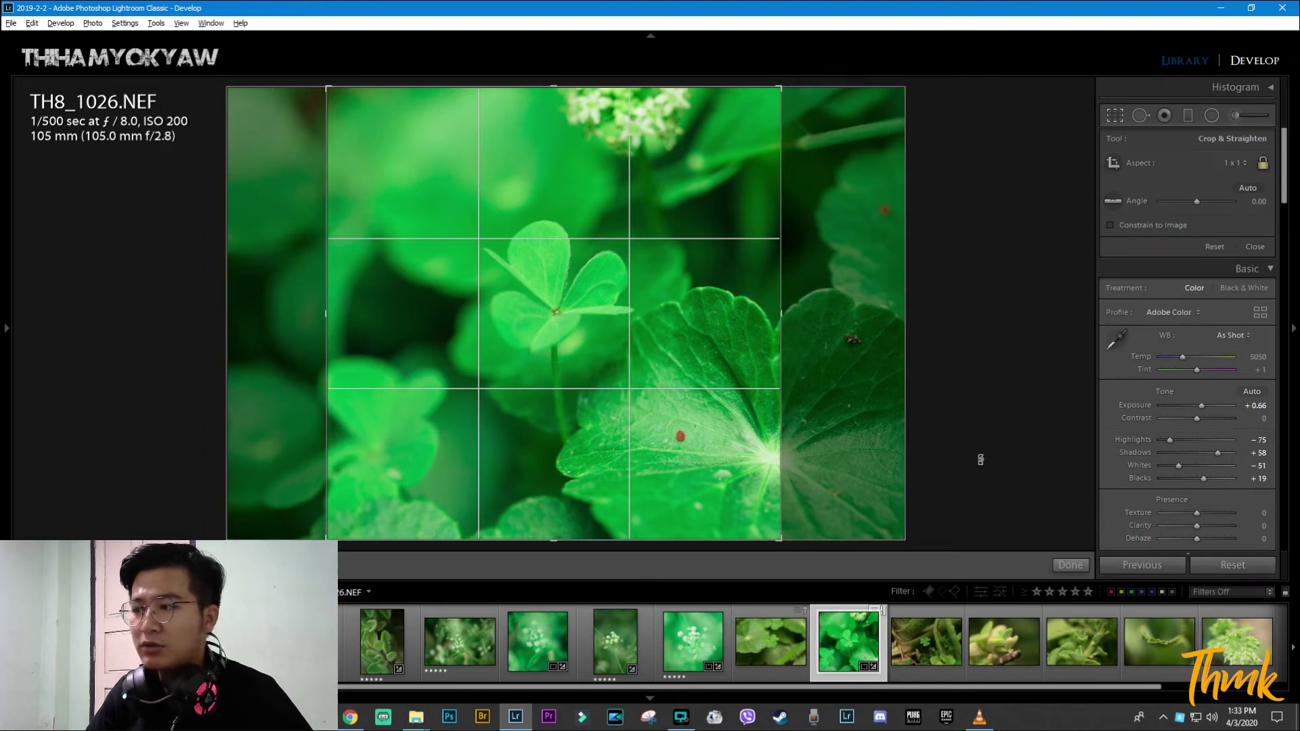
click(1070, 565)
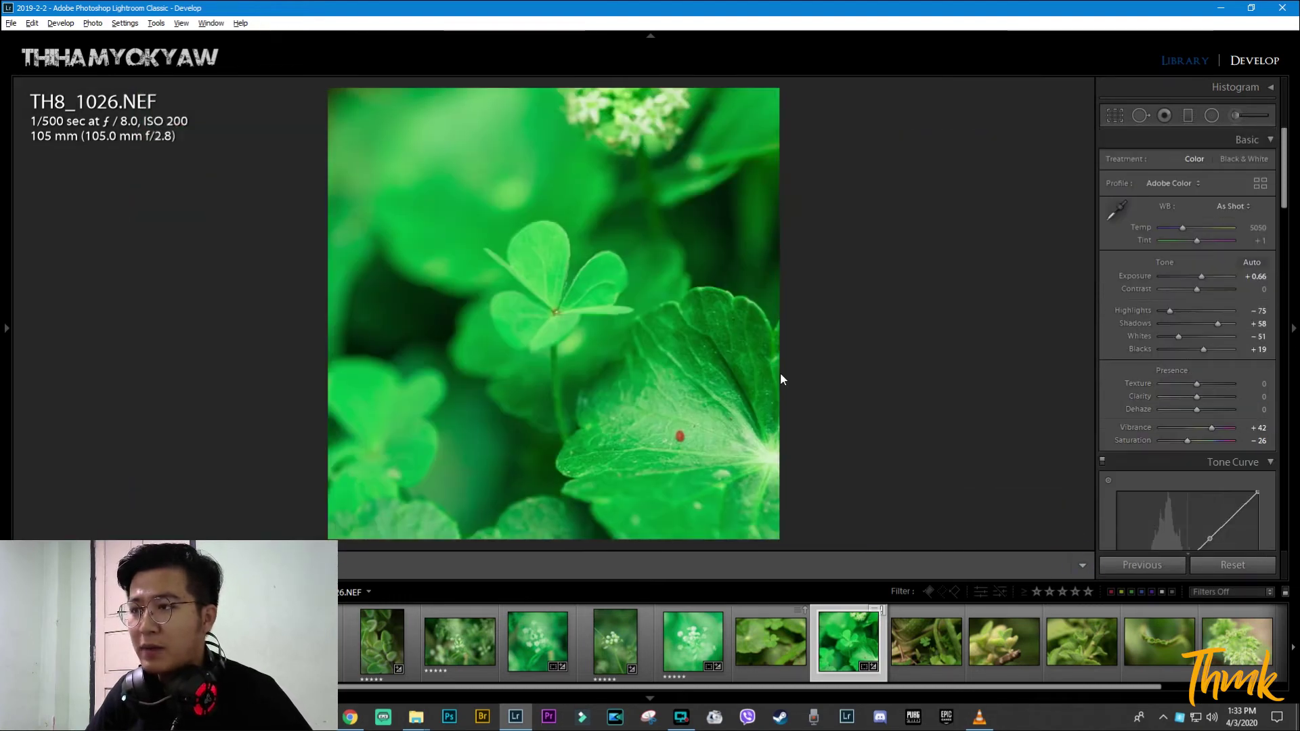
Step: Paste the copied develop settings onto the leaf bud photo TH8_1028.NEF
scroll(945, 651, down, 2)
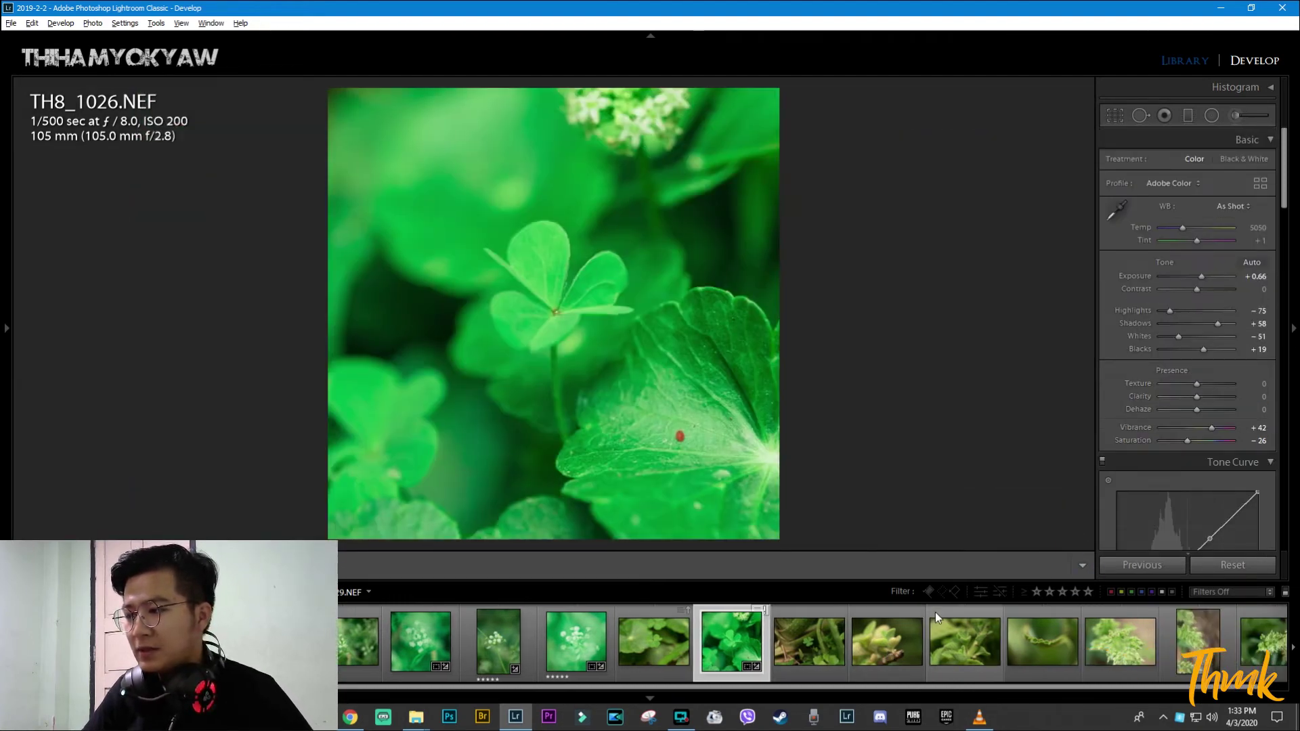
click(856, 631)
key(ctrl+shift+v)
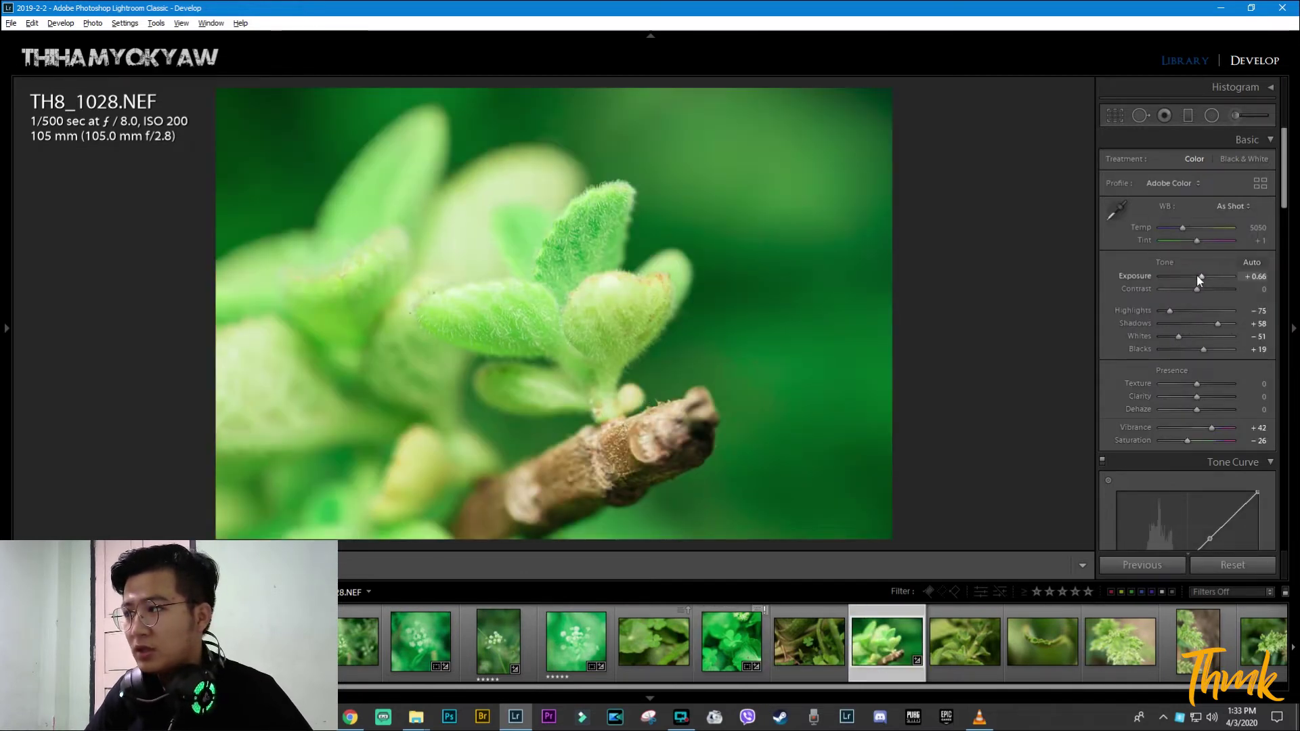
Step: Try small changes to the leaf bud photo's Exposure and HSL Green hue, moving the Green hue to +20
drag(1200, 276, 1202, 275)
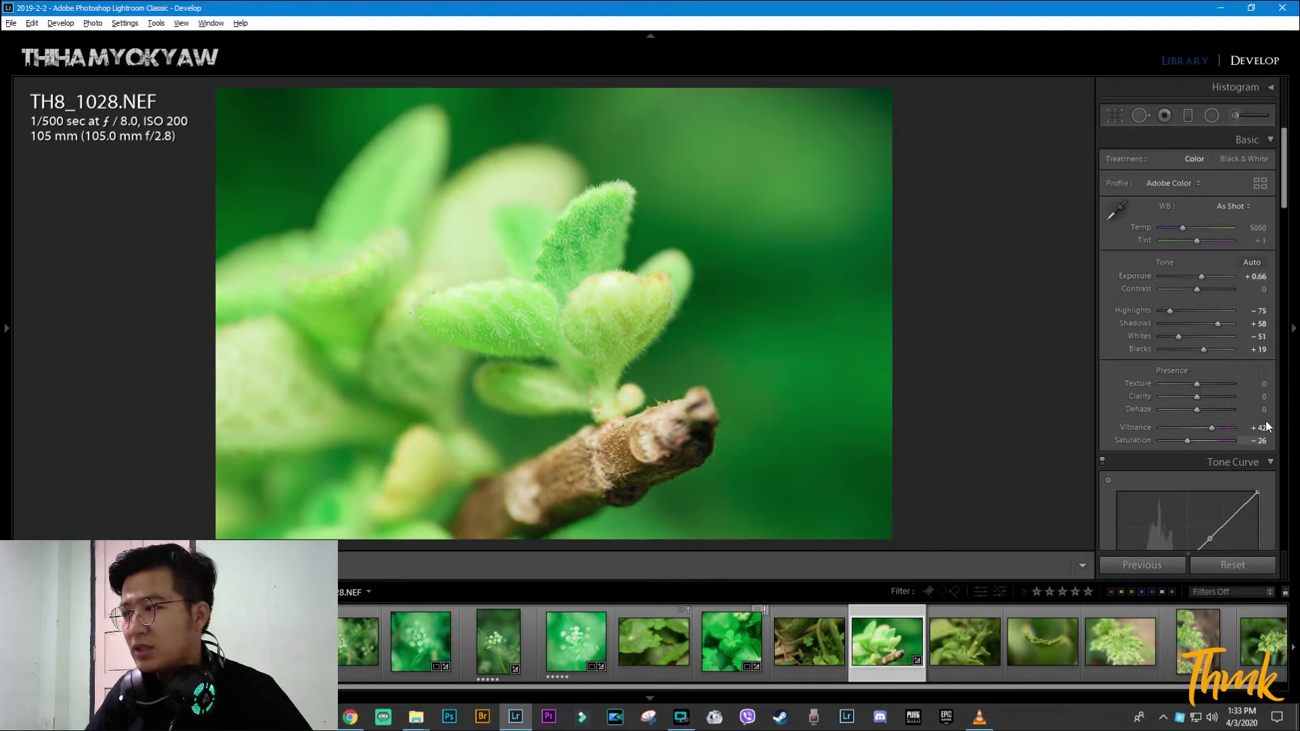
scroll(1241, 494, down, 3)
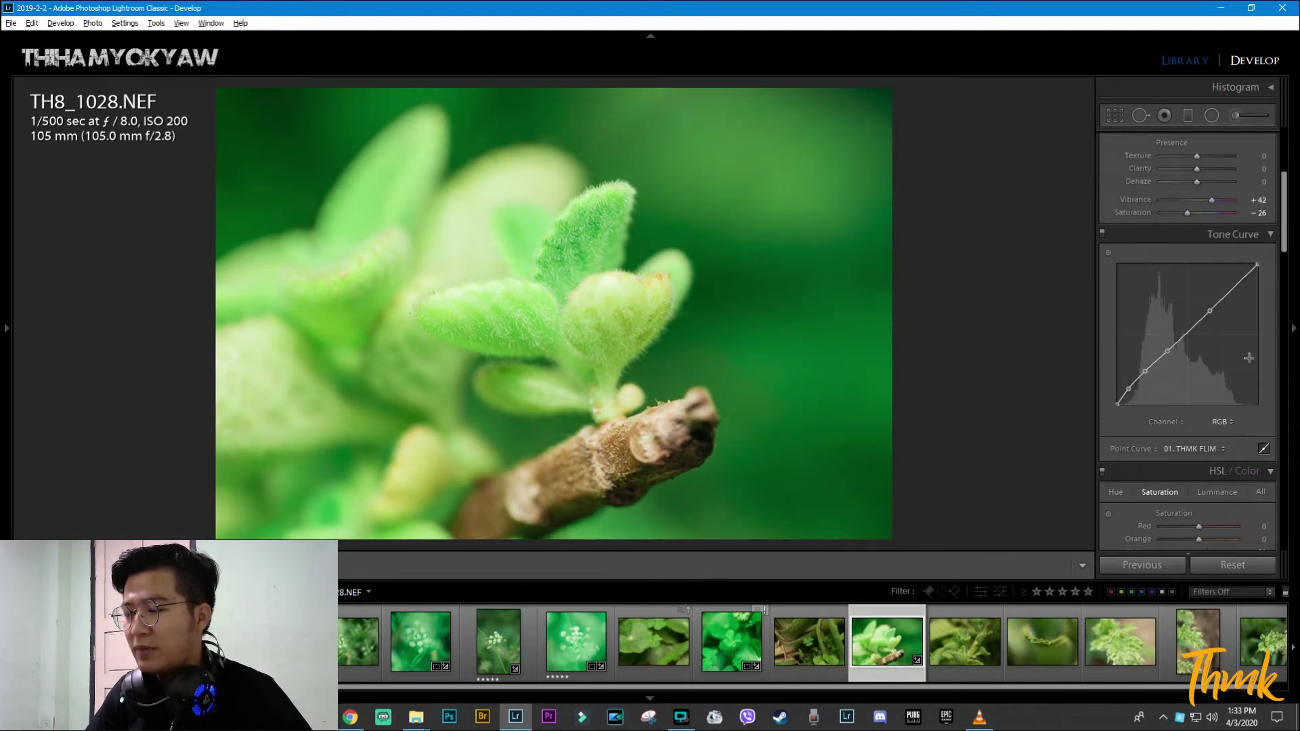
scroll(1212, 407, up, 3)
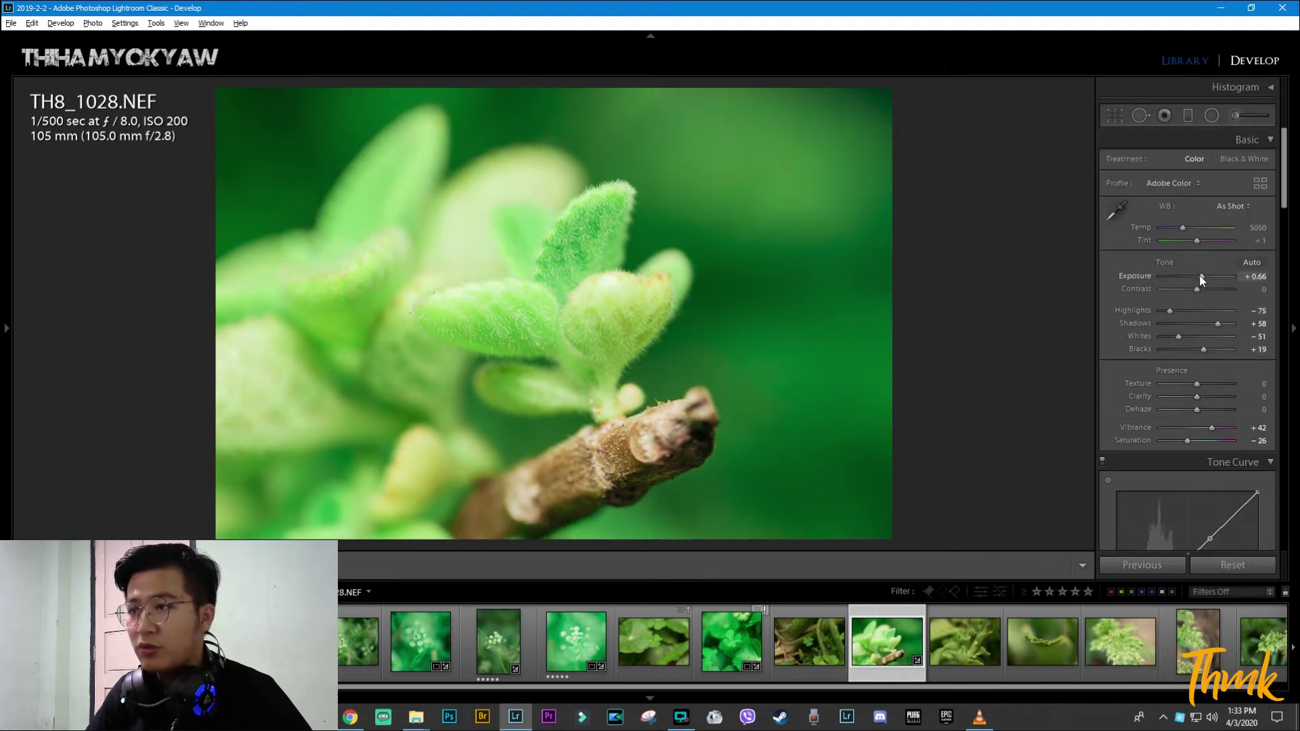
drag(1284, 206, 1283, 262)
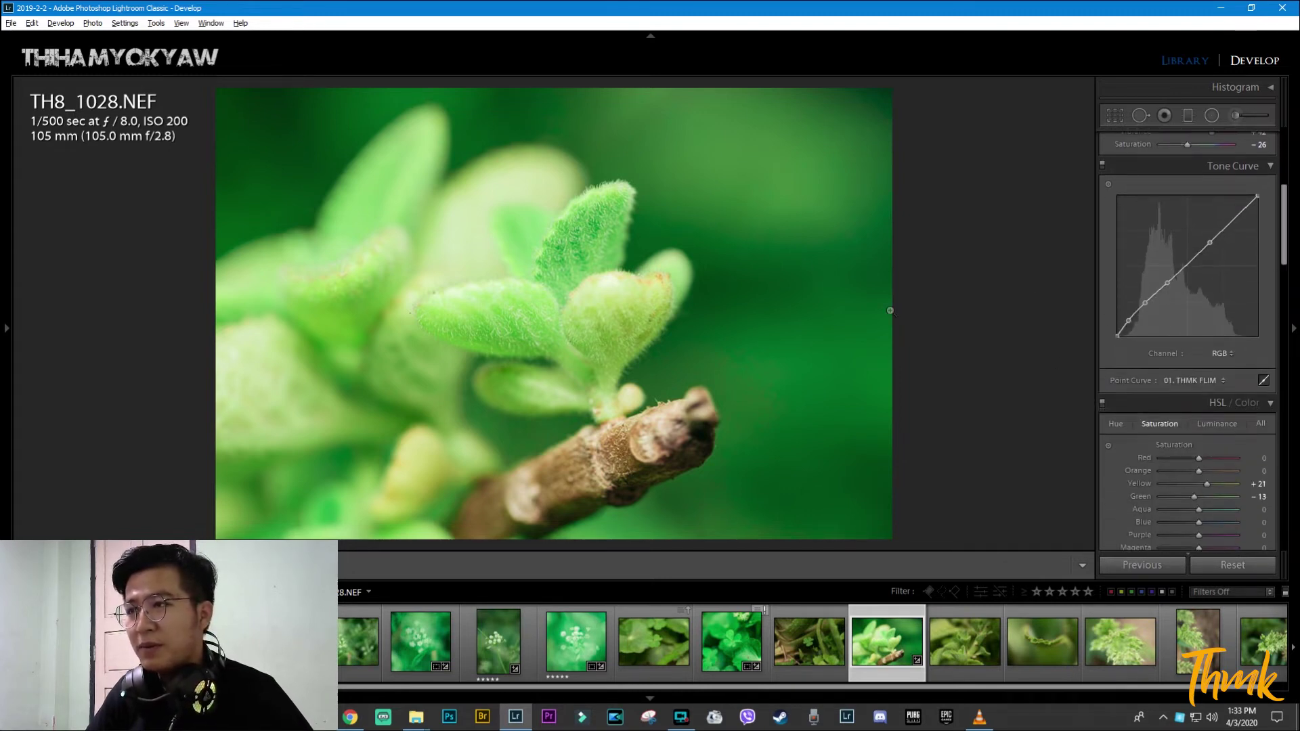
click(1117, 424)
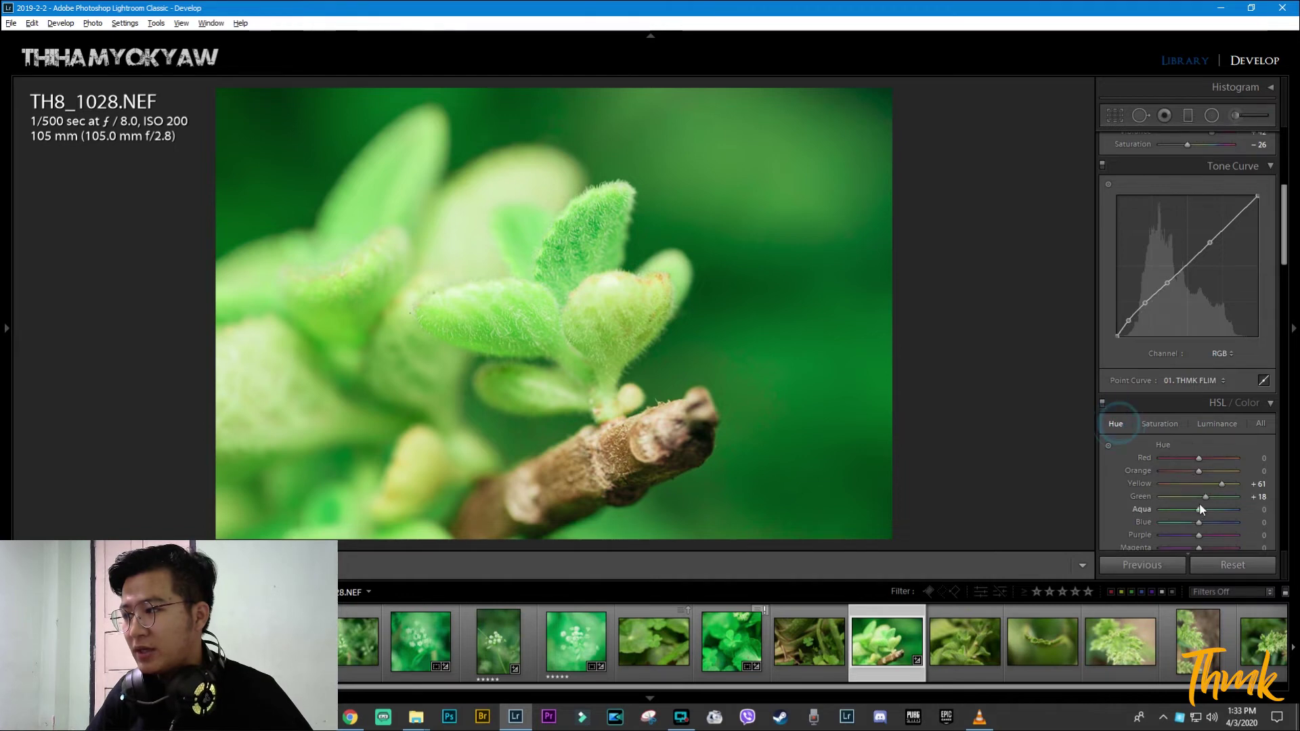
mouse_move(1207, 500)
mouse_down()
mouse_move(1220, 496)
mouse_move(1205, 496)
mouse_up()
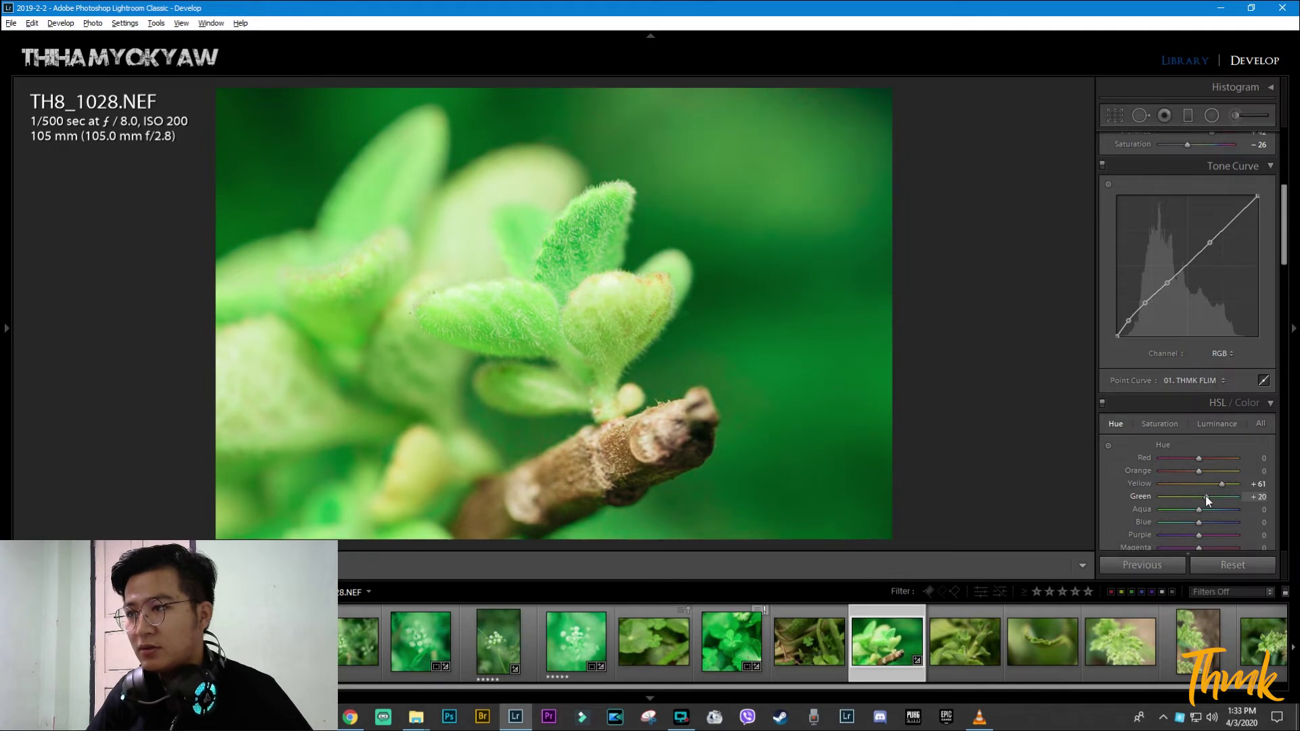
Step: Paste the copied develop settings onto the curved plant photo TH8_1030.NEF
click(1049, 654)
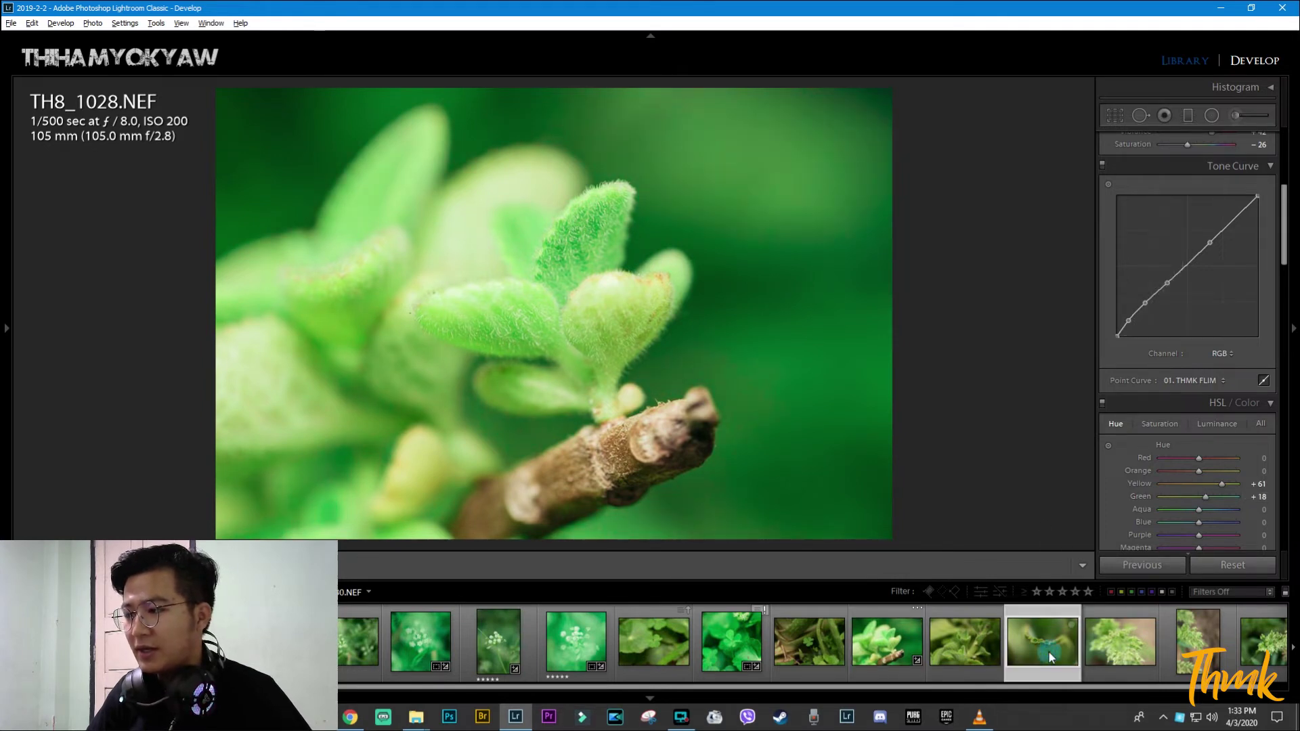
key(ctrl+shift+v)
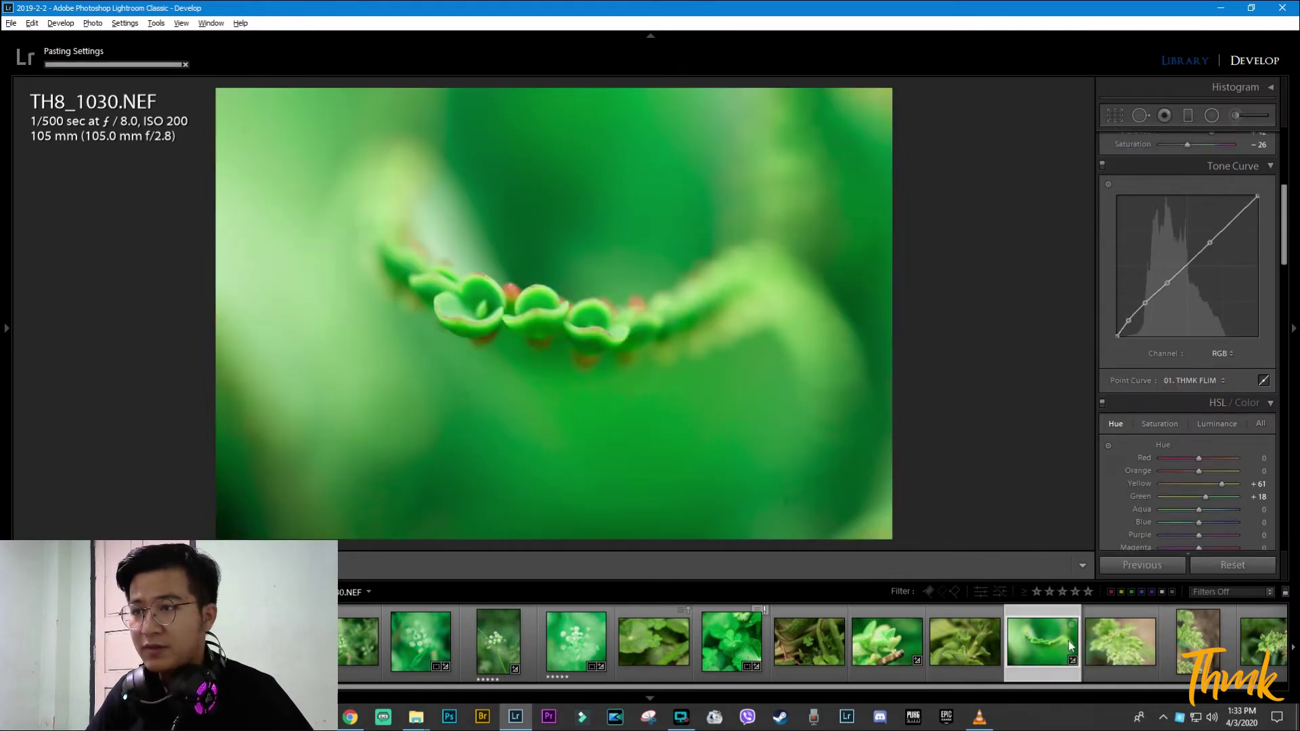
drag(1283, 258, 1273, 530)
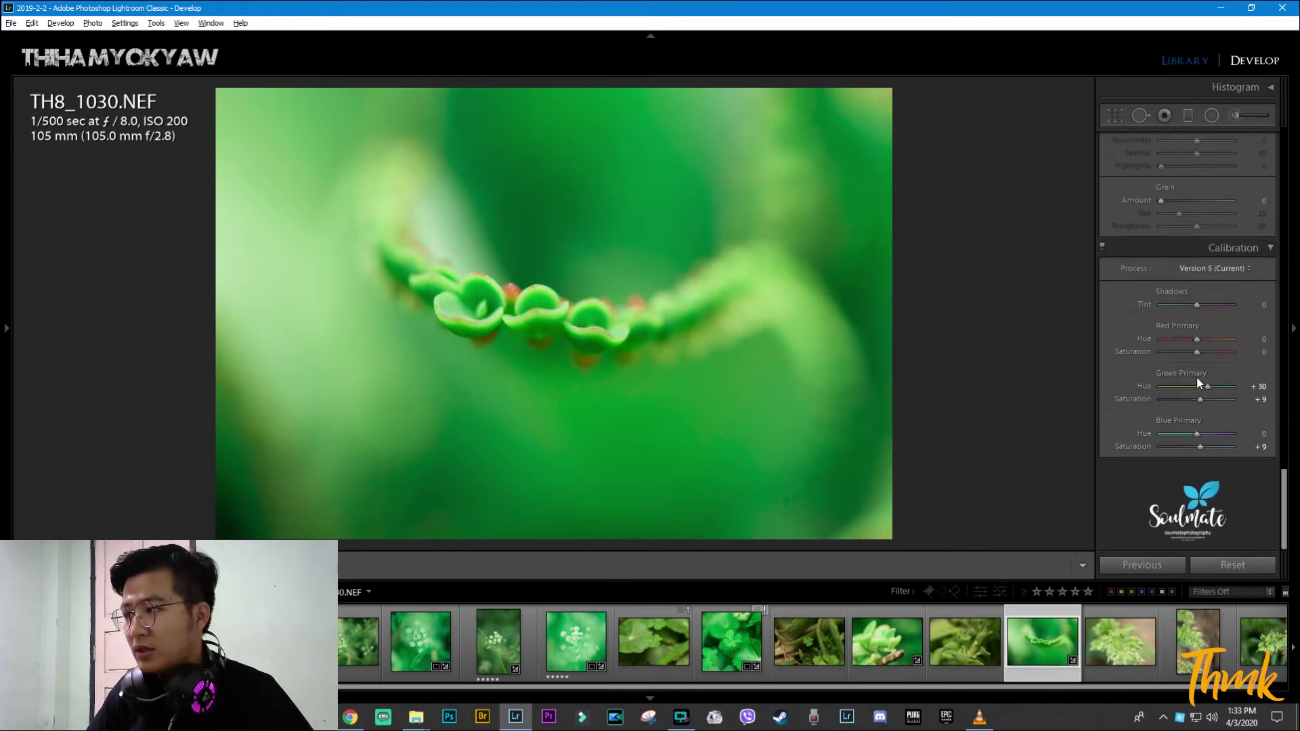
Step: Paste the copied develop settings onto the green plant photos TH8_1059.NEF and TH8_1060.NEF
drag(1223, 388, 1210, 400)
click(1159, 660)
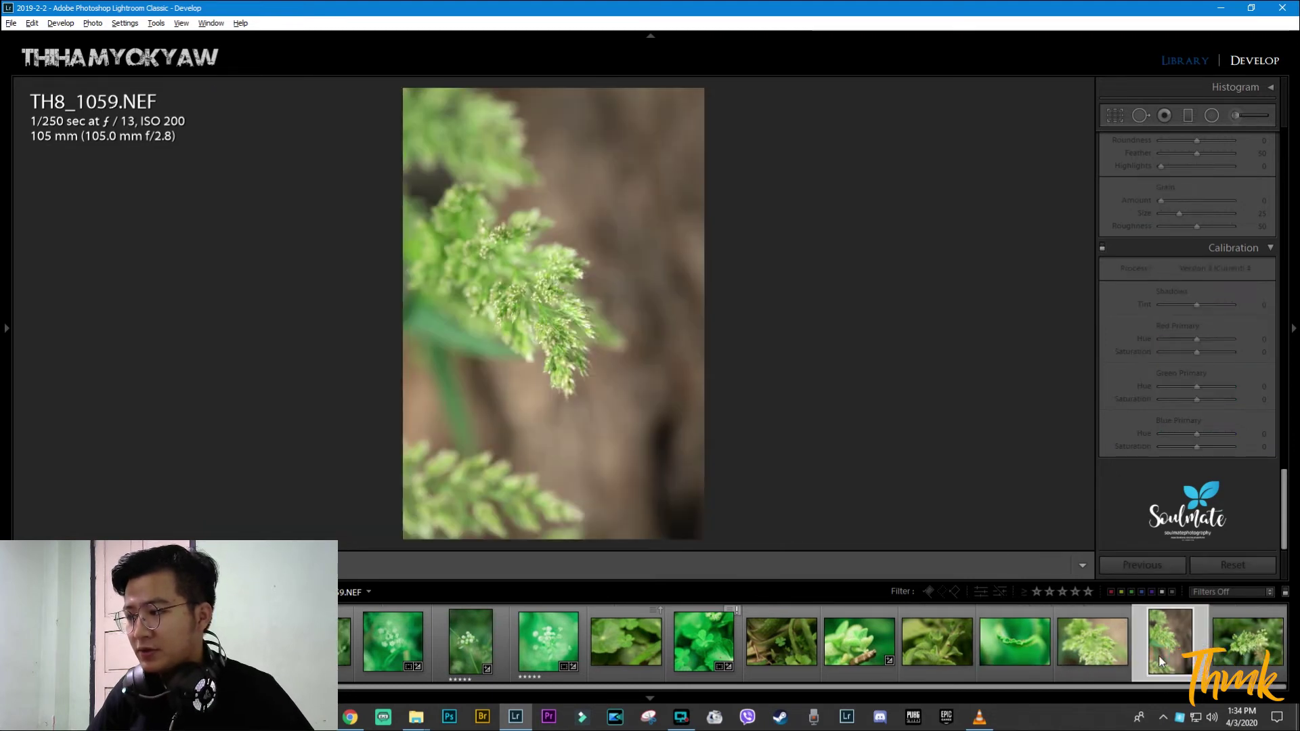
key(ctrl+shift+v)
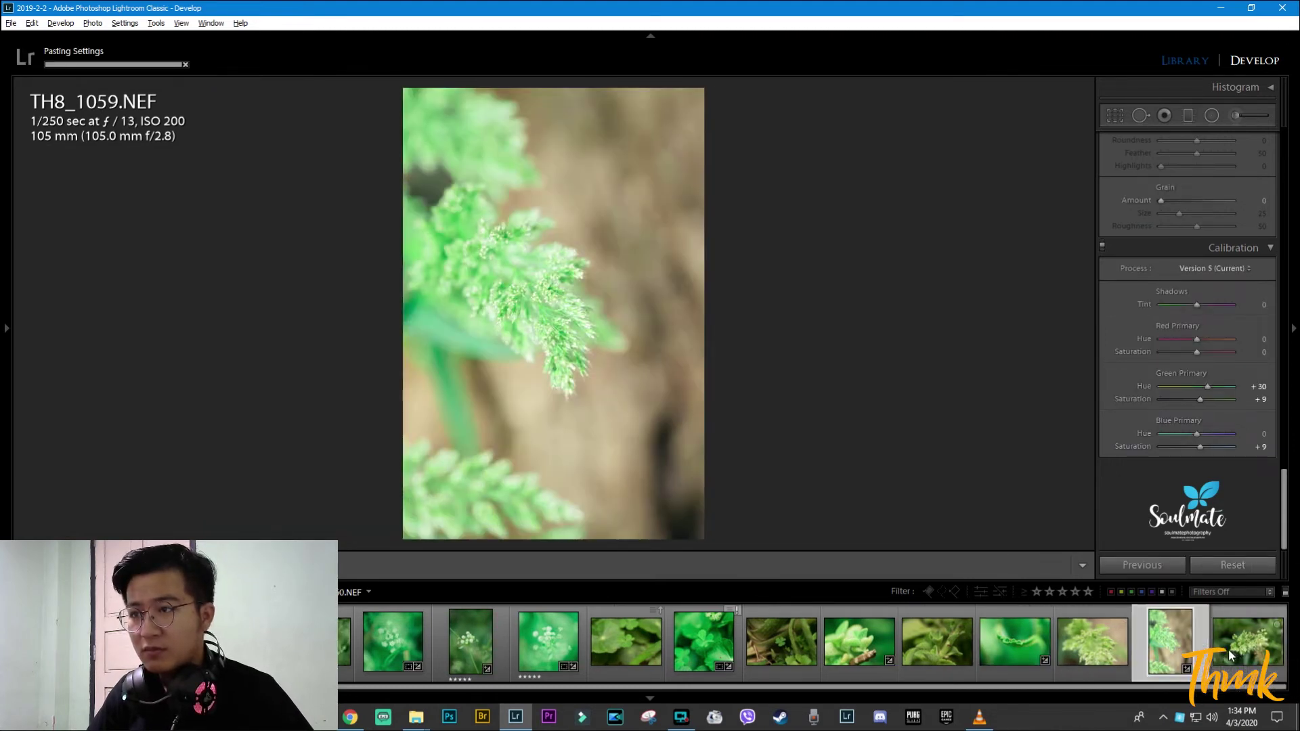
click(1243, 653)
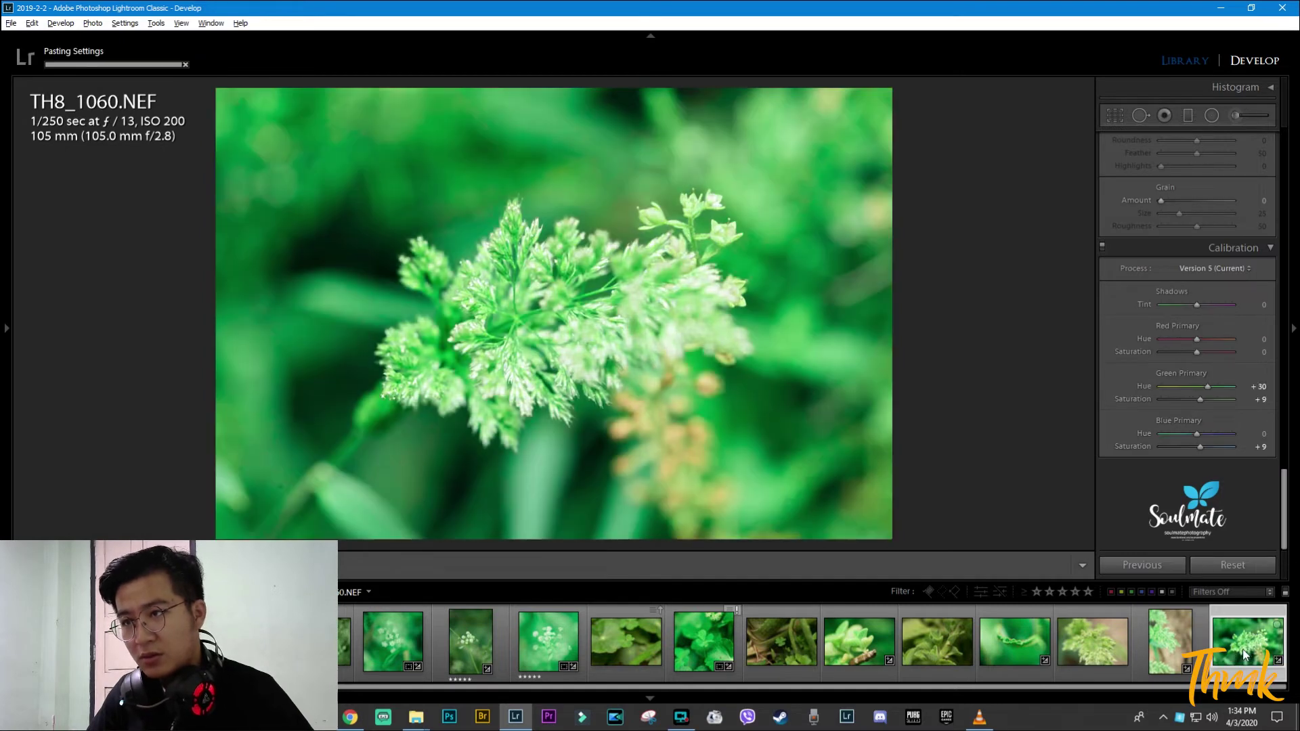
Step: Paste the copied develop settings onto the street photo DSC_9795.NEF and set its Shadows to +49
scroll(750, 620, up, 3)
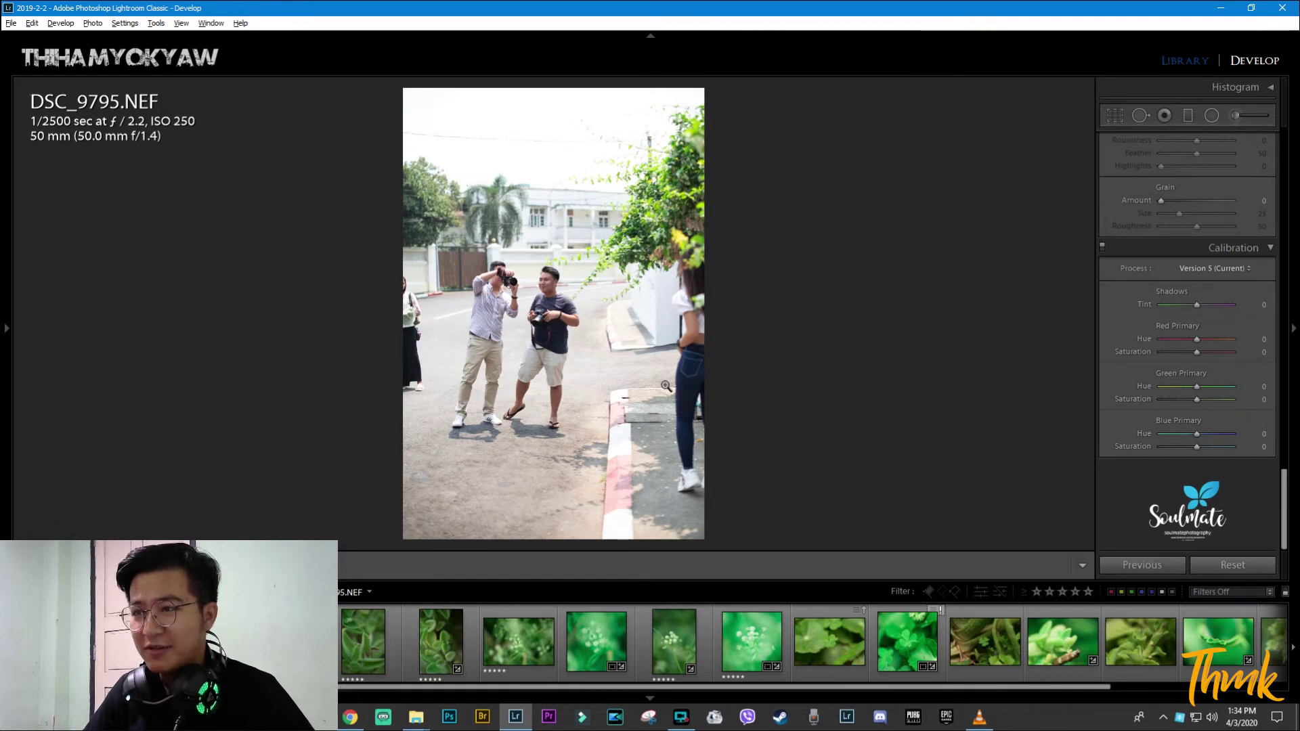
key(ctrl+shift+v)
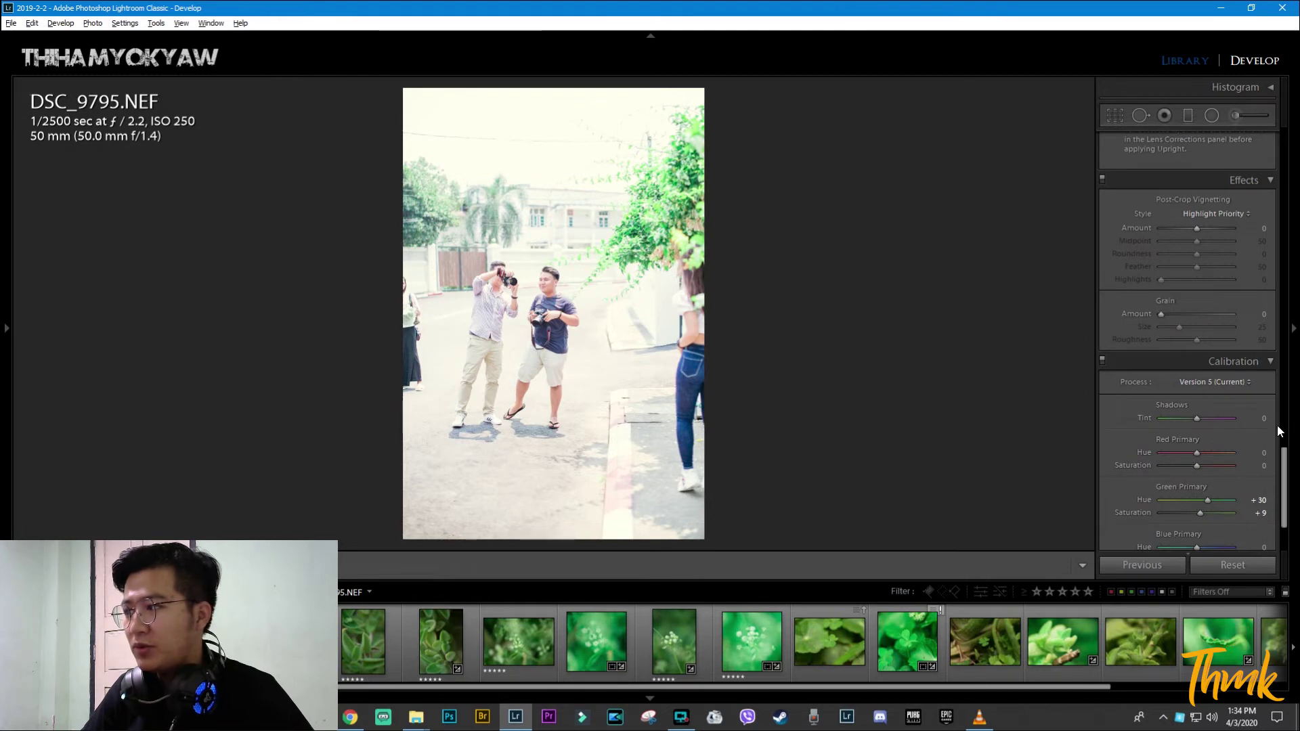
drag(1279, 467, 1277, 143)
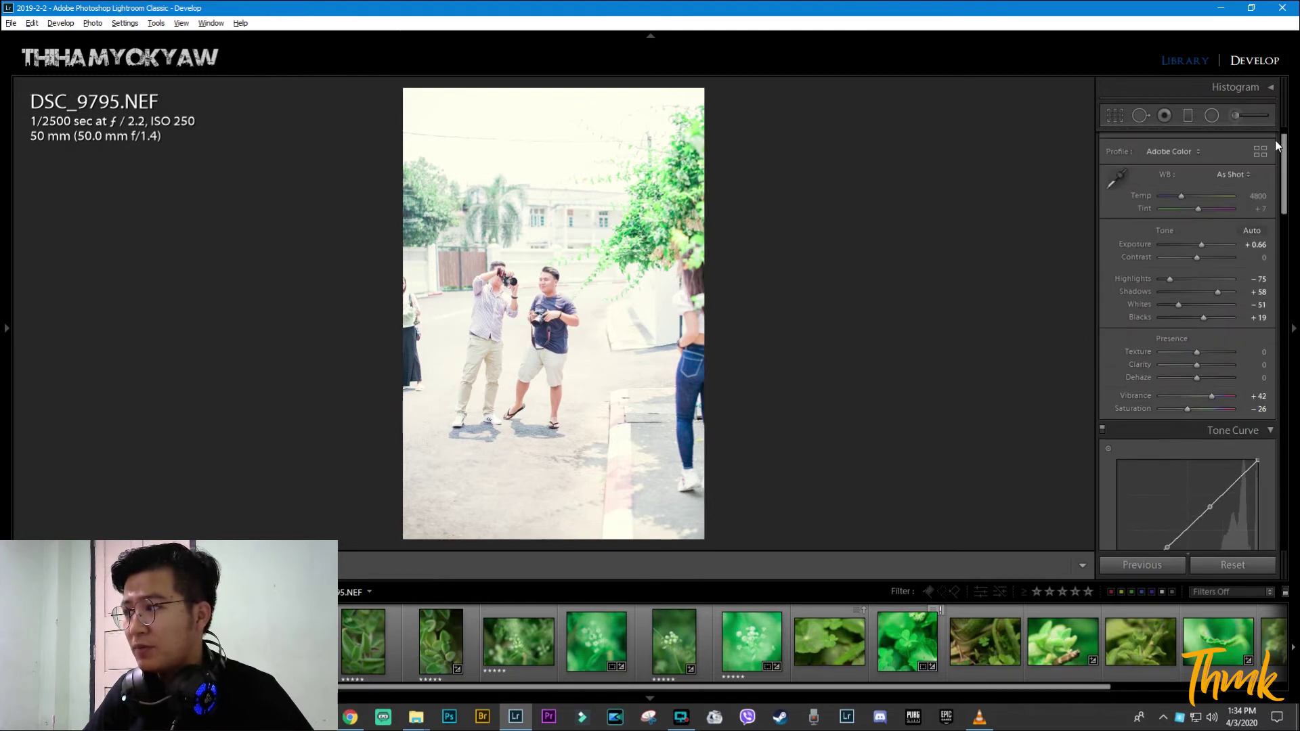
drag(1223, 291, 1213, 289)
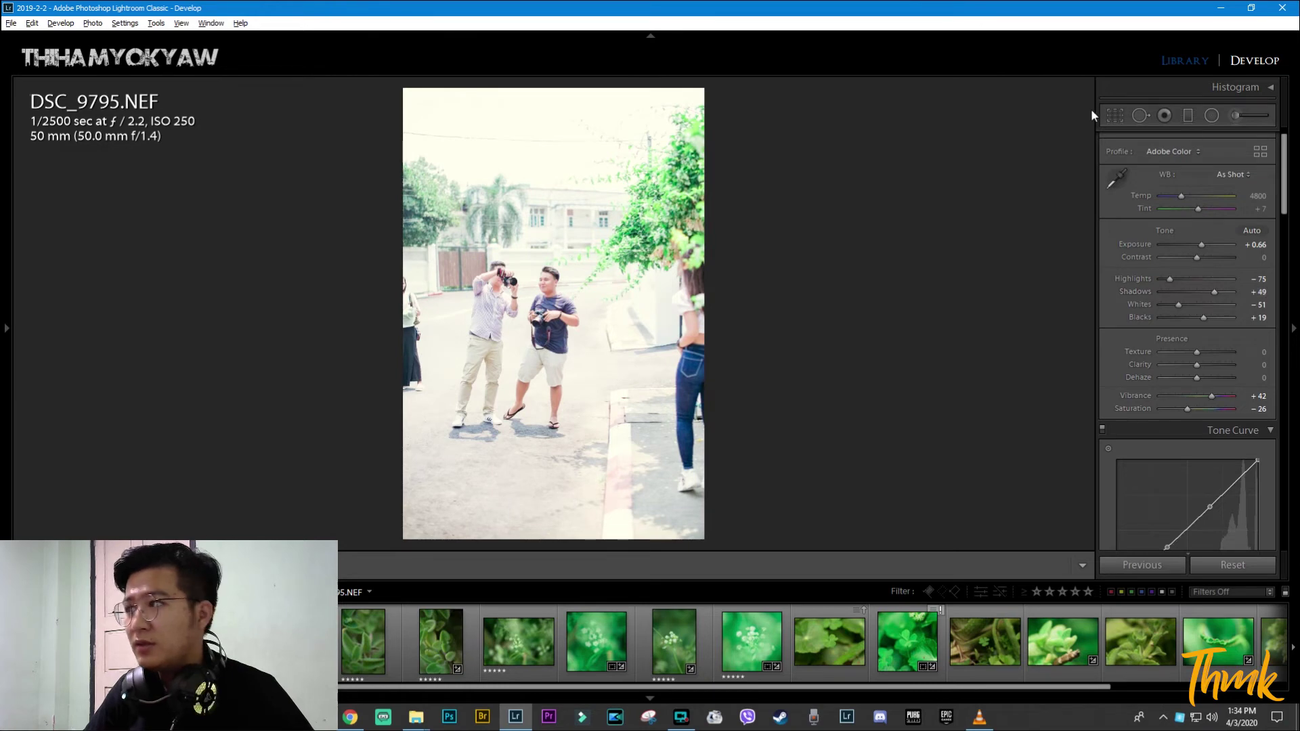
Step: Crop the street photo to a 4 x 5 / 8 x 10 aspect ratio, keeping the two standing men in frame
click(1115, 115)
click(1218, 163)
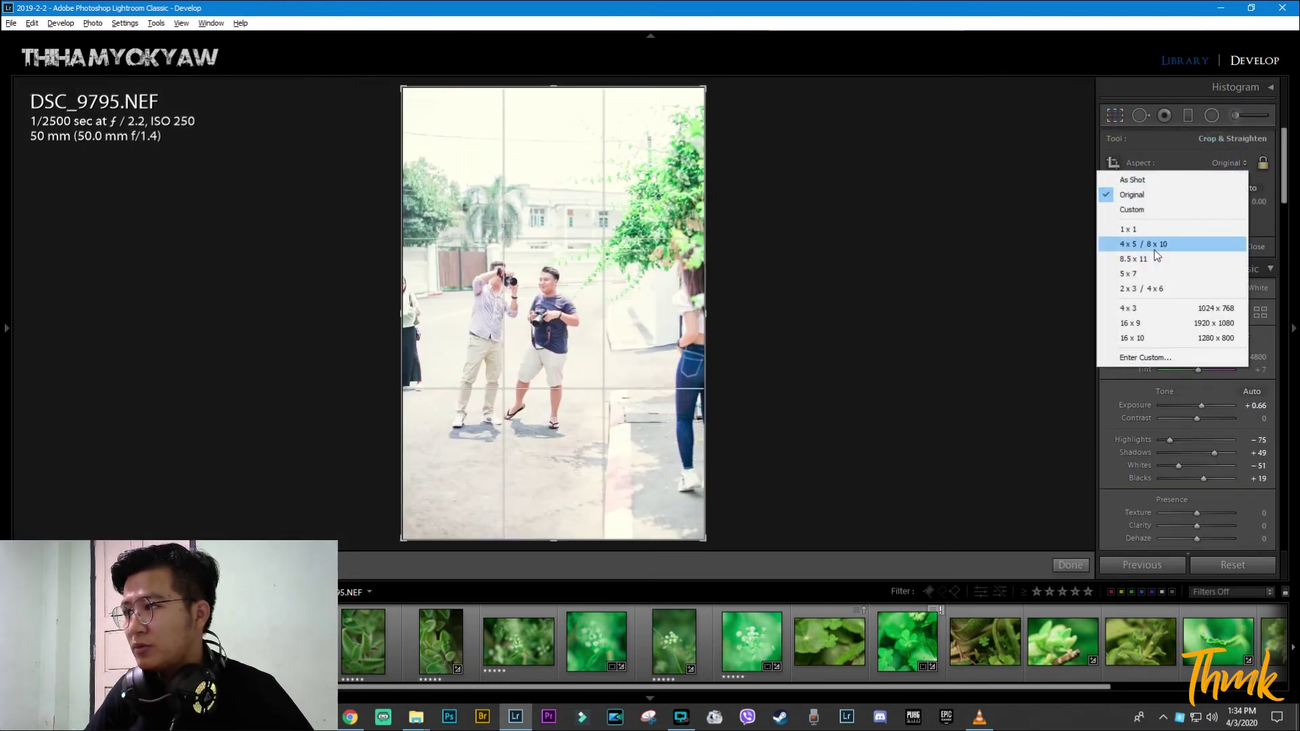
click(1142, 244)
drag(604, 292, 605, 269)
double_click(604, 269)
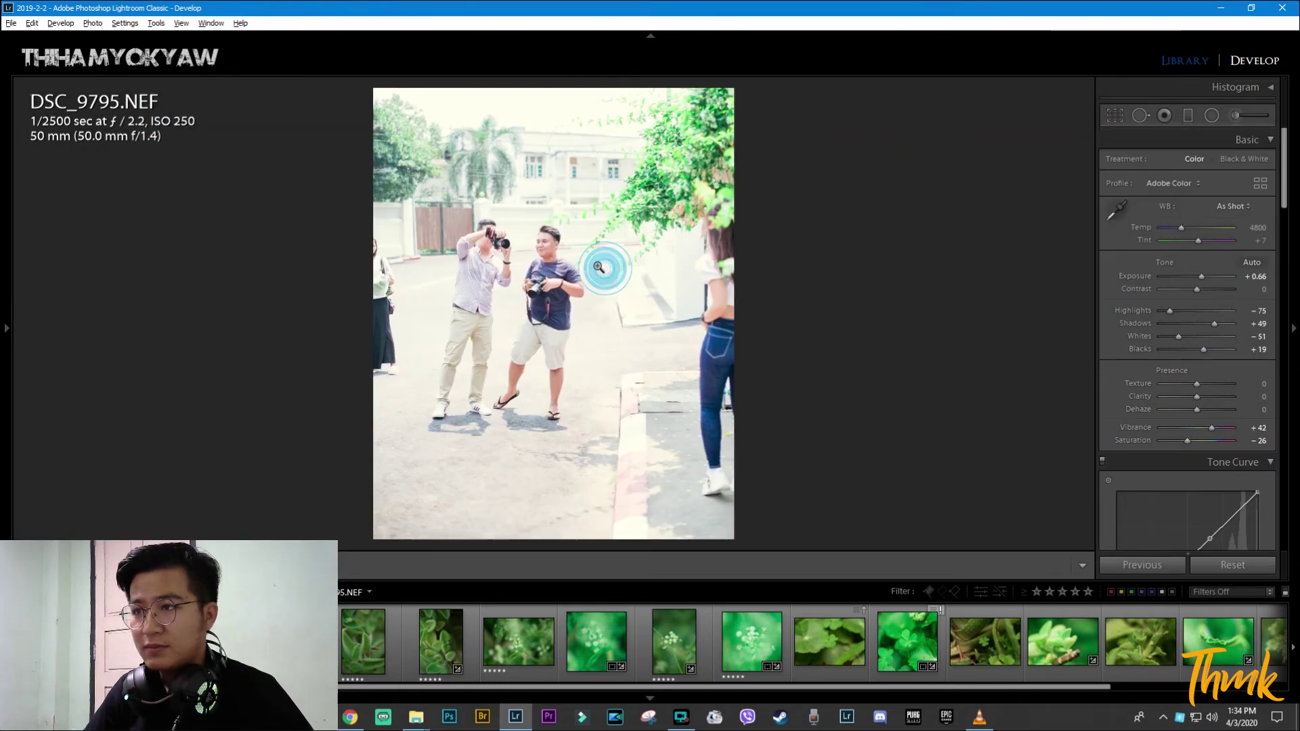
Step: Set the street photo's Whites to -79 and Exposure to +0.38
click(1167, 336)
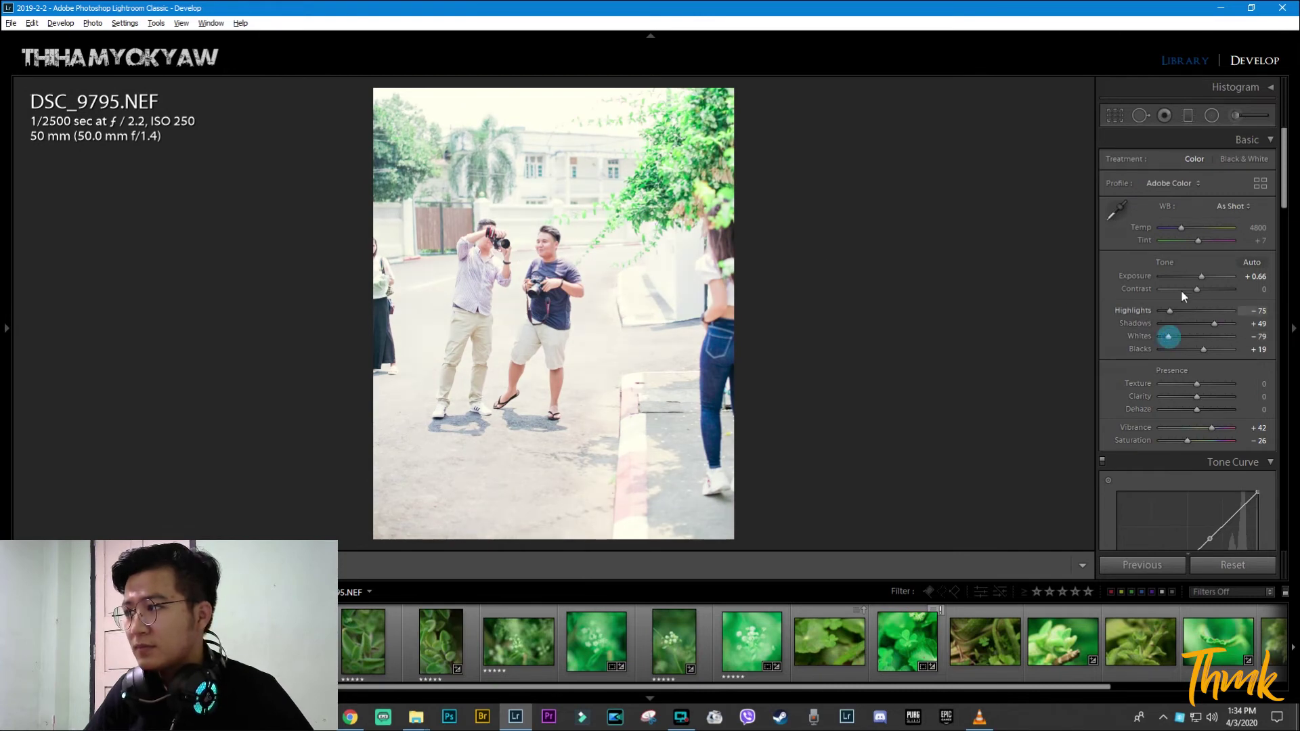
drag(1202, 276, 1202, 276)
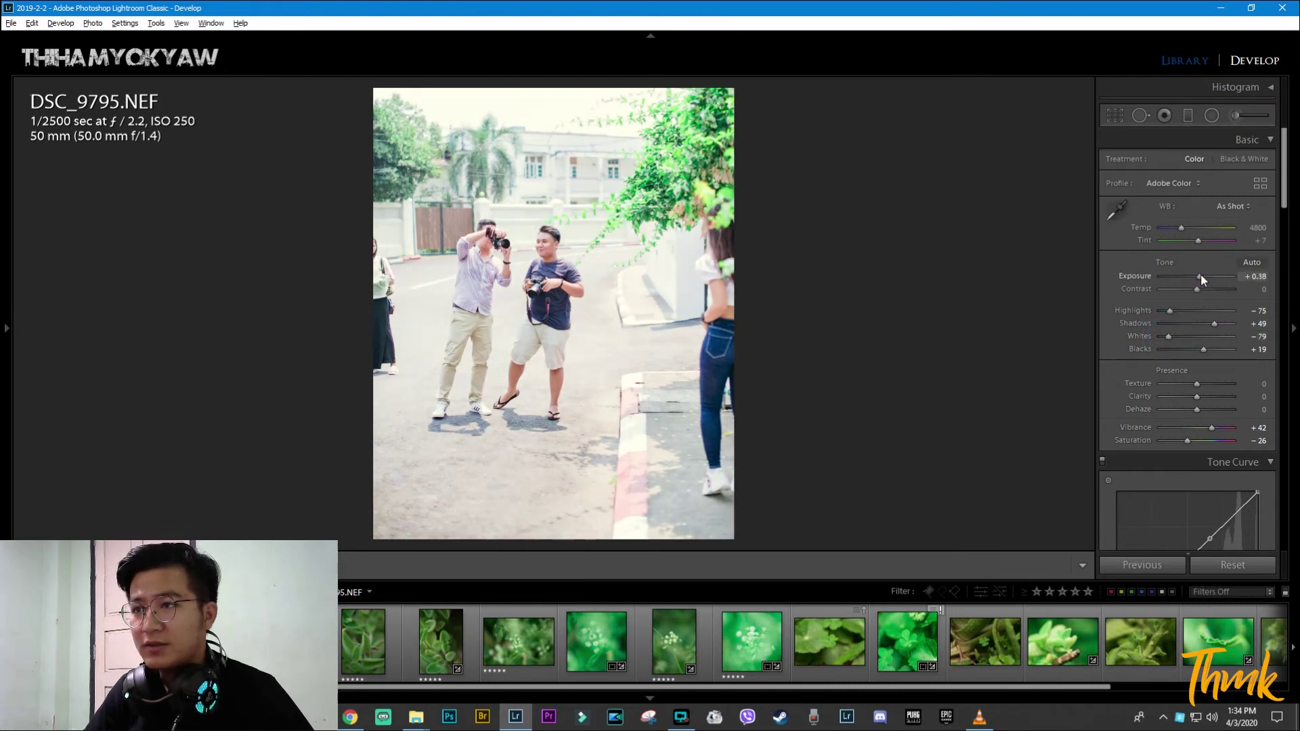
scroll(1182, 297, down, 3)
Step: Copy the street photo's develop settings and paste them onto the portrait photo TRK.NEF
key(ctrl+shift+c)
click(825, 581)
key(Right)
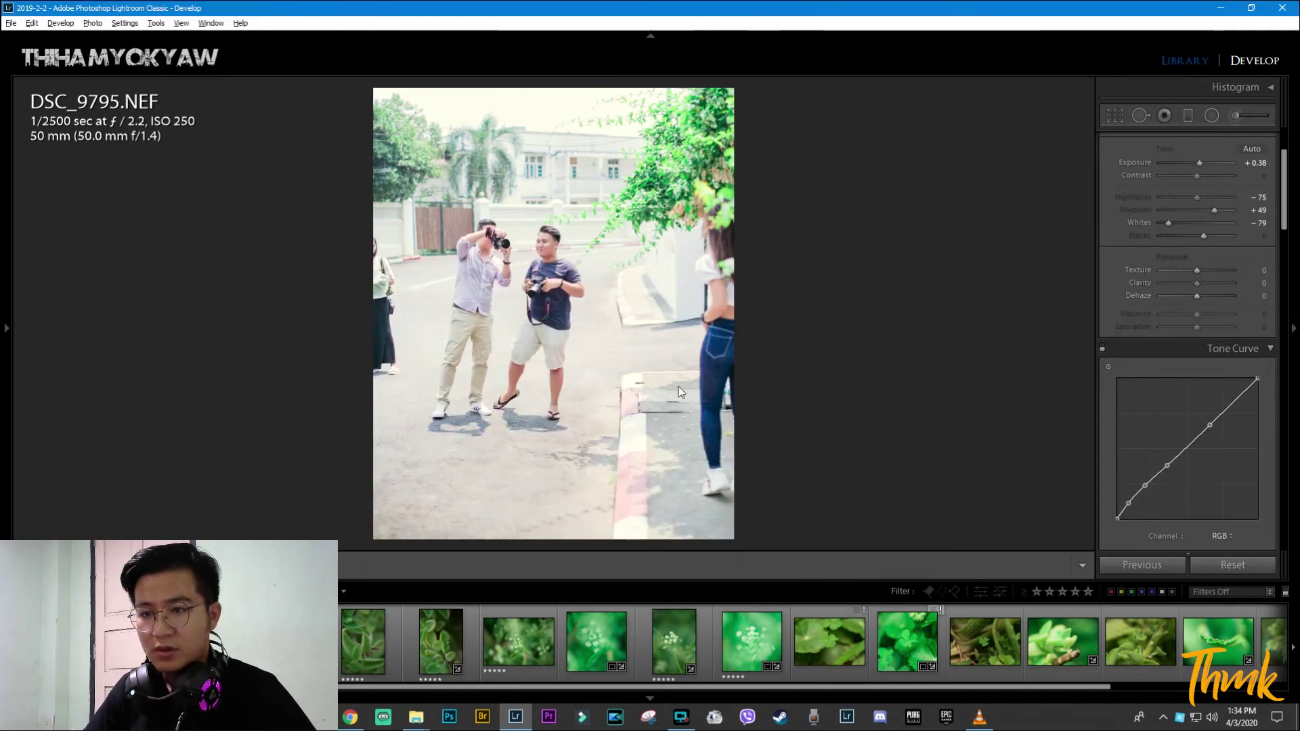
key(ctrl+shift+v)
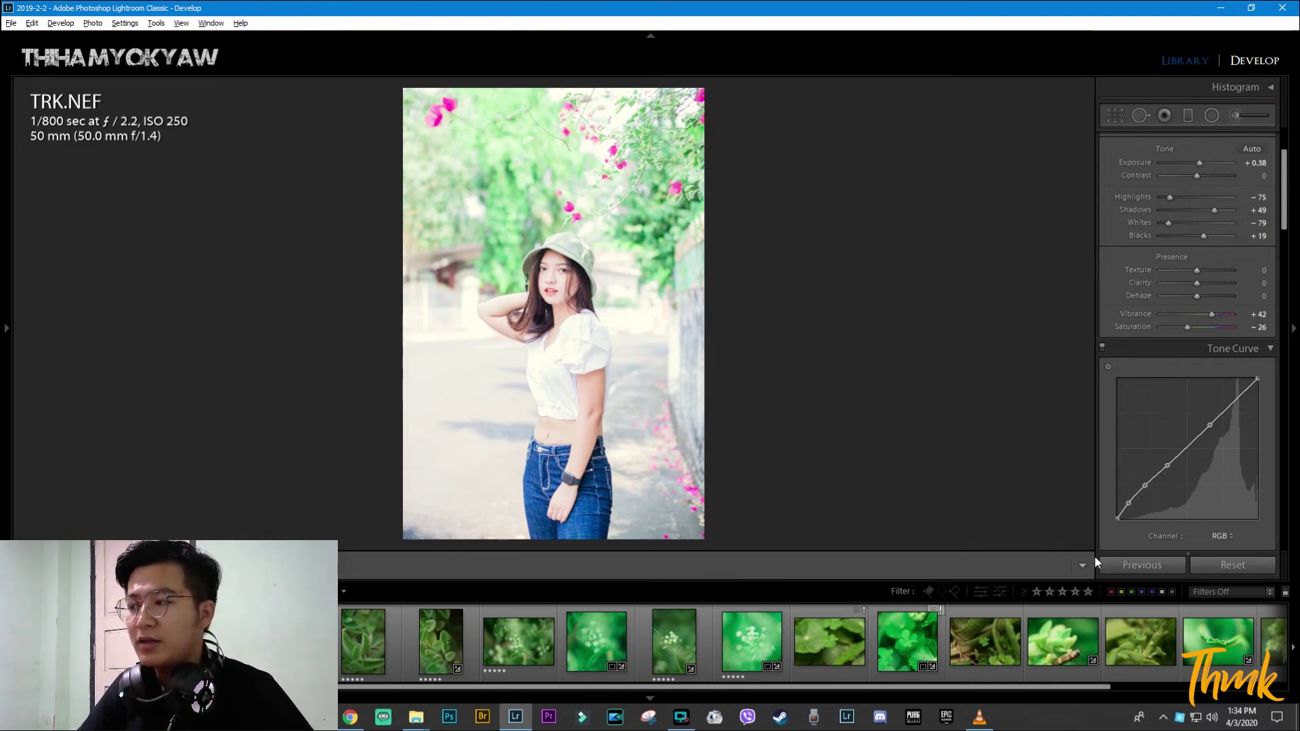
Step: Compare the portrait TRK.NEF before and after the edit in a side-by-side view
key(y)
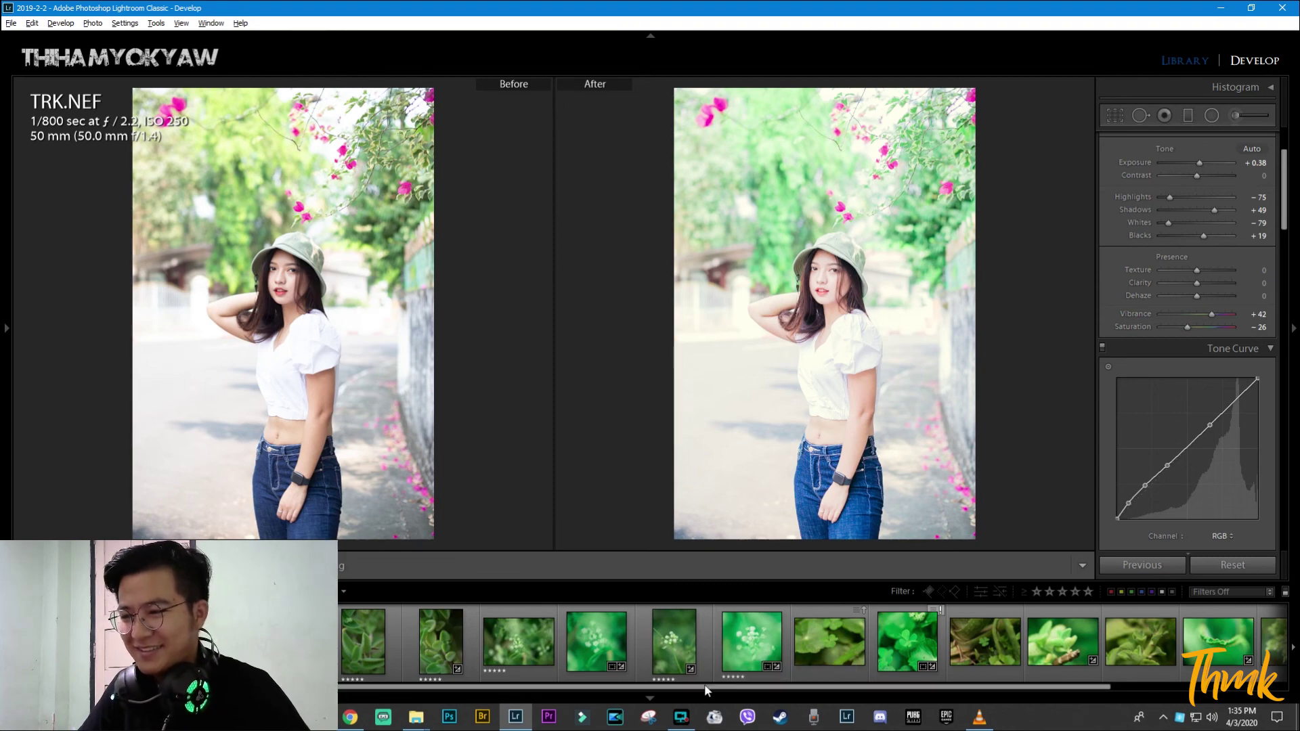
click(681, 716)
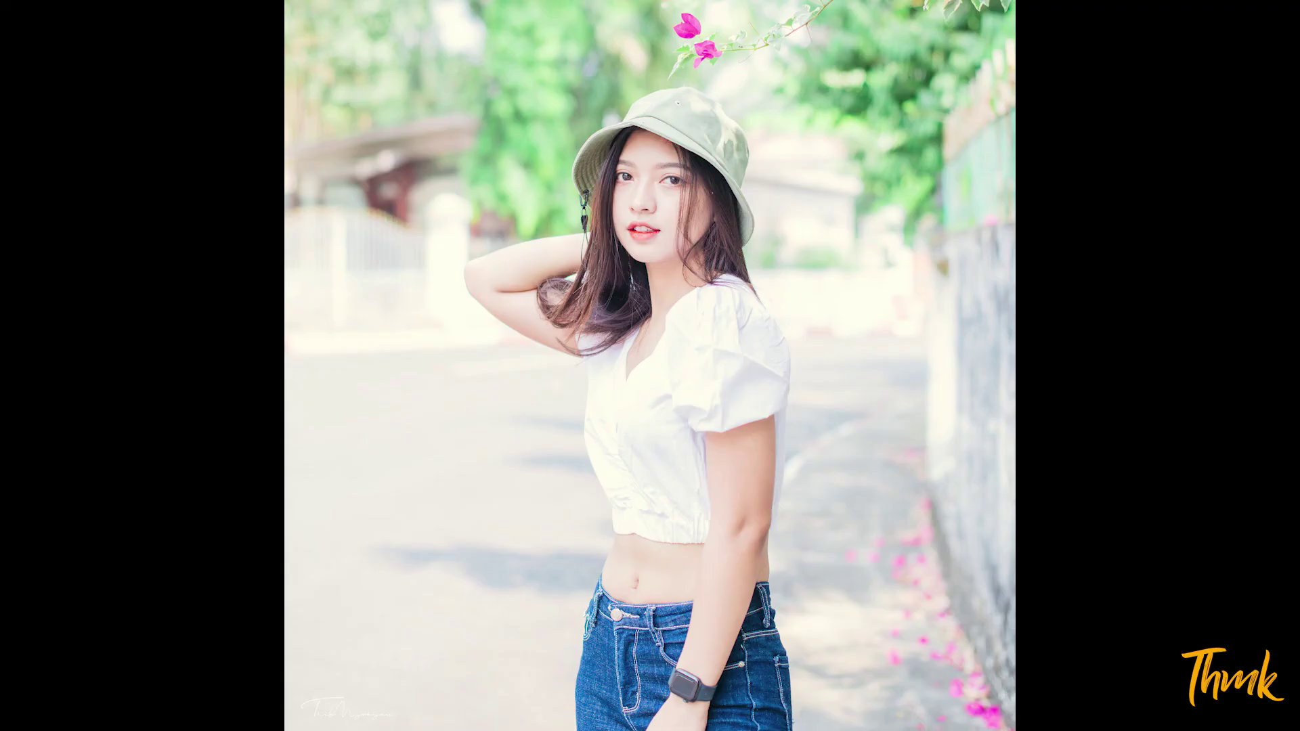